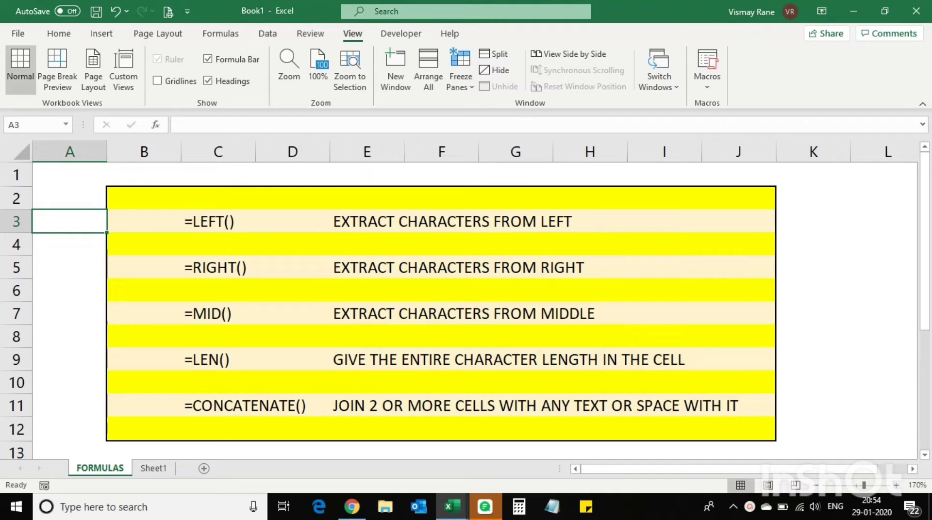
Review the LEFT(), RIGHT(), MID() and LEN() entries on the FORMULAS sheet
left_click(222, 226)
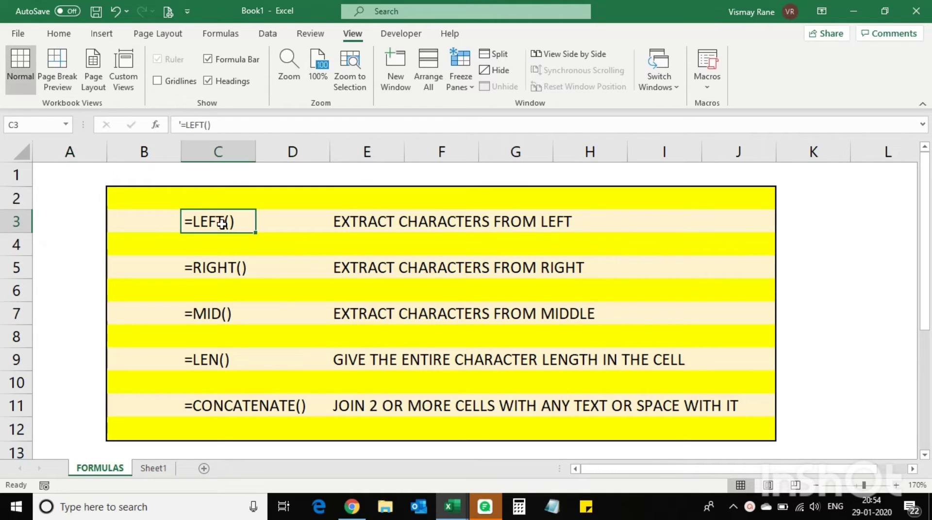
left_click(225, 271)
left_click(216, 318)
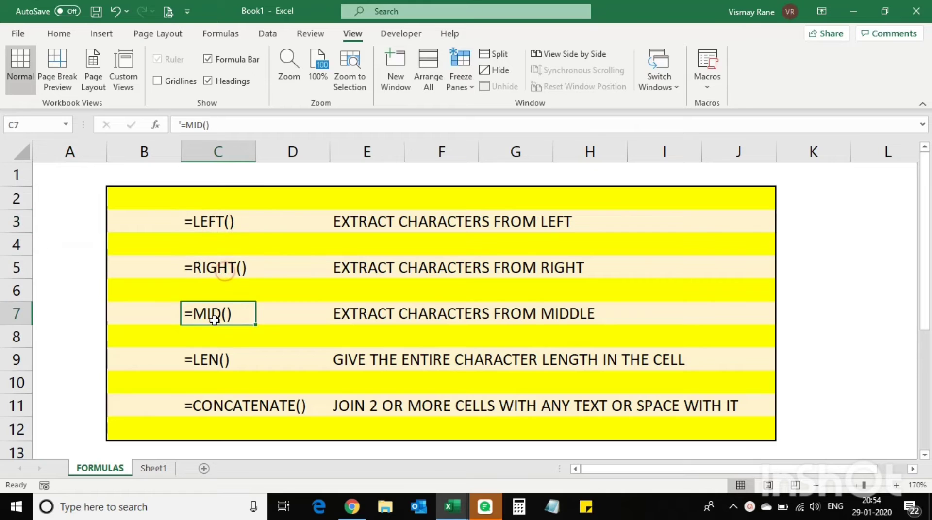
left_click(226, 360)
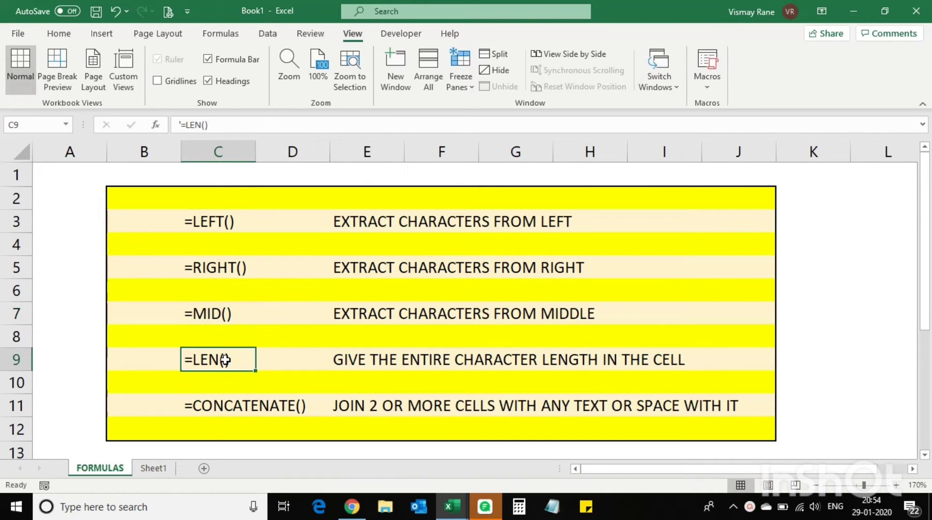
left_click(214, 229)
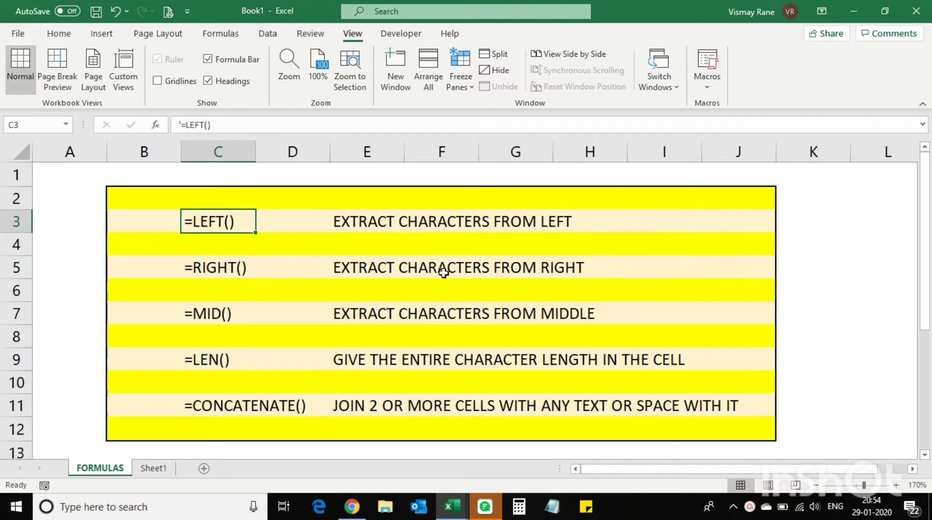
Append ' INSIDE A CELL' to the LEFT() description
left_click(366, 224)
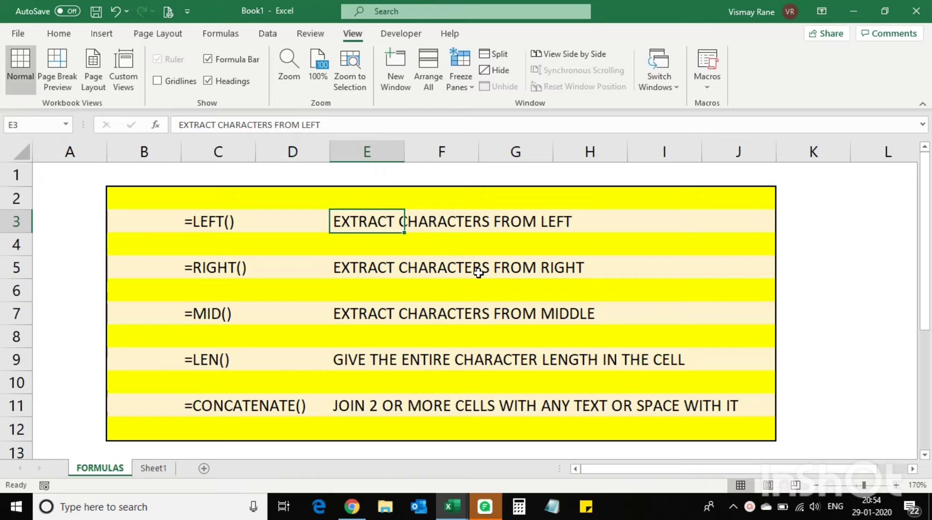
left_click(371, 118)
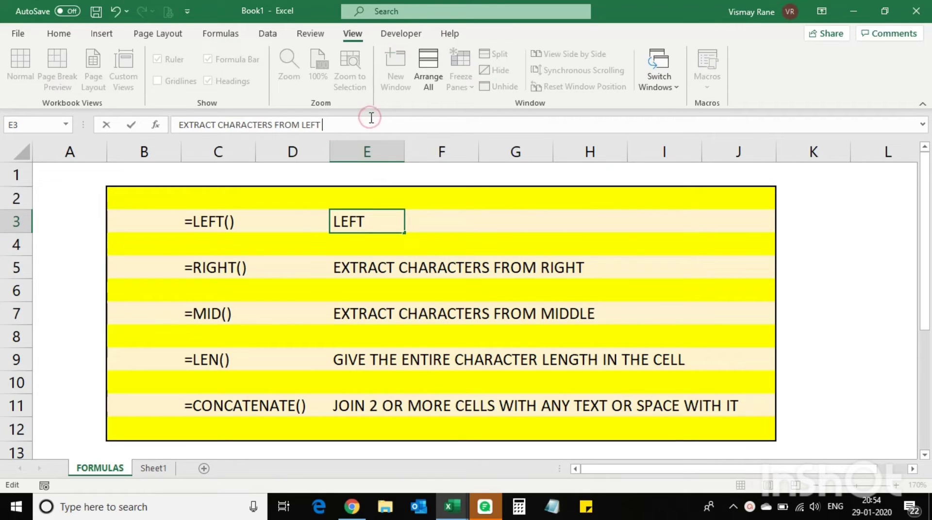
type("IN SIDE")
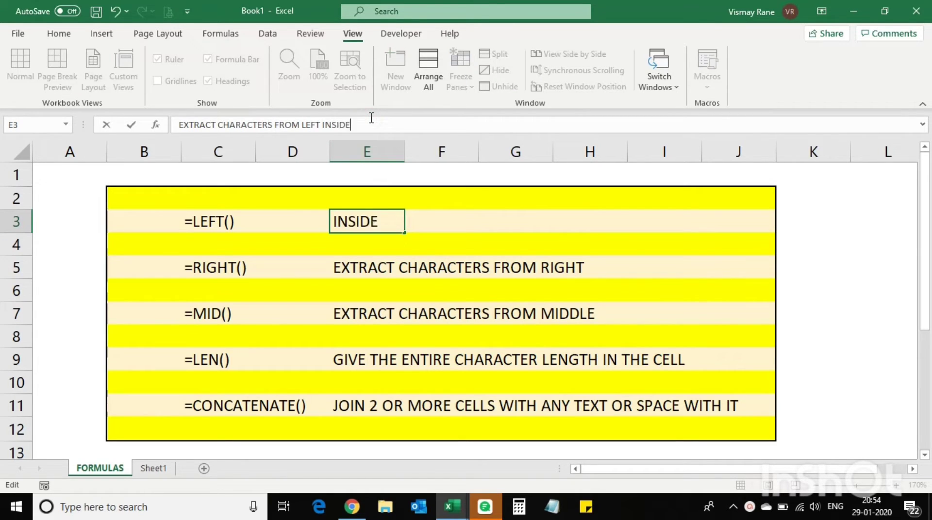
type(" A CELL")
key("Return")
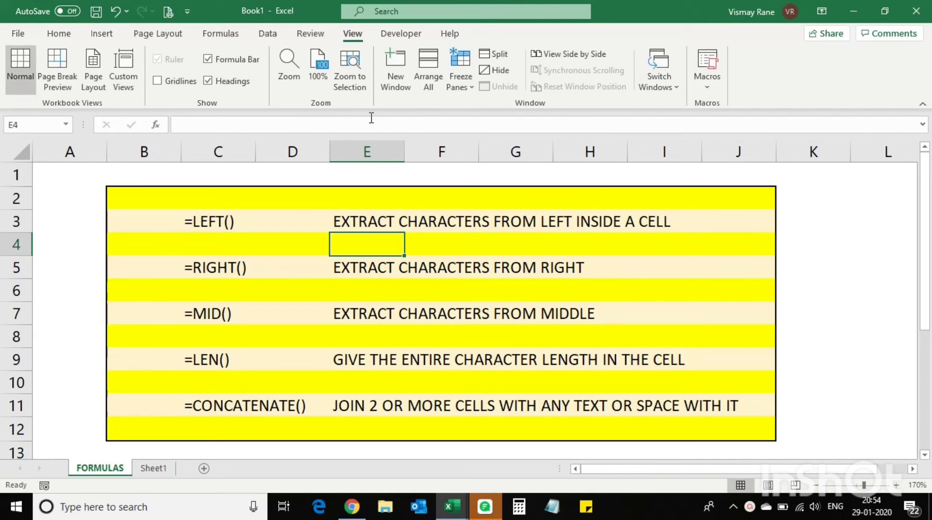
Look over the RIGHT() and LEN() entries, then switch to Sheet1
left_click(203, 275)
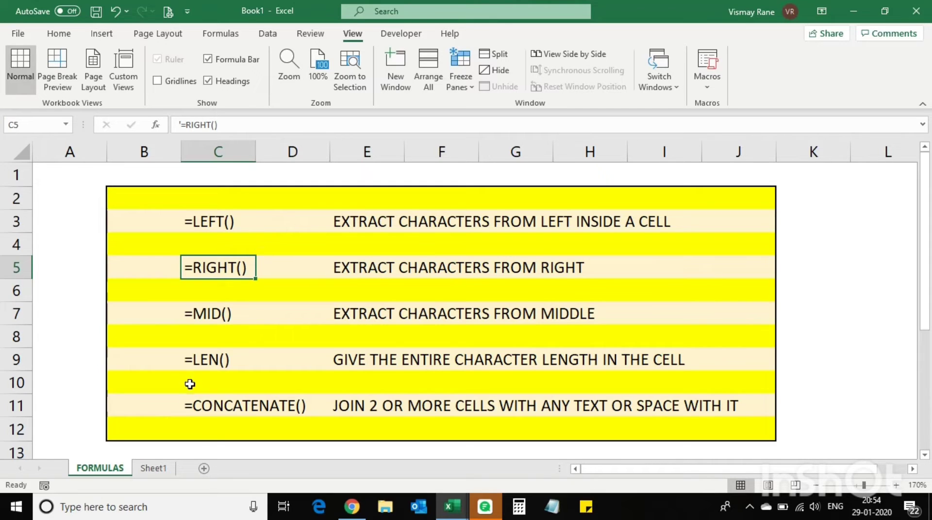
left_click(202, 361)
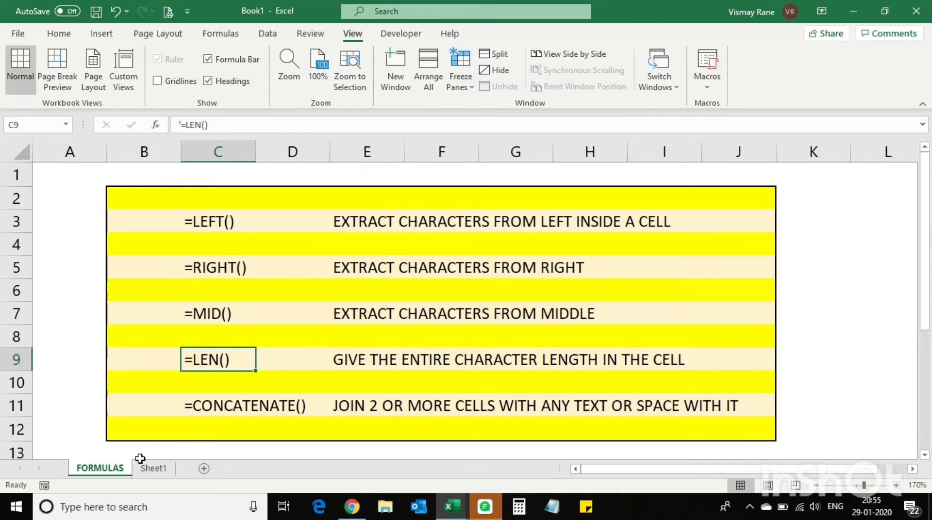
left_click(153, 468)
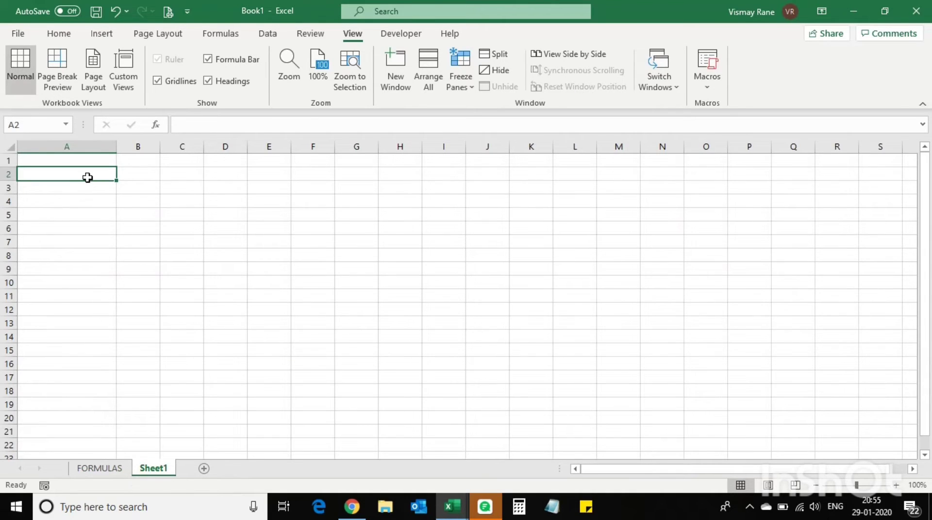
Enter the full name with its MR title in A2, fixing the missing space
type("MR")
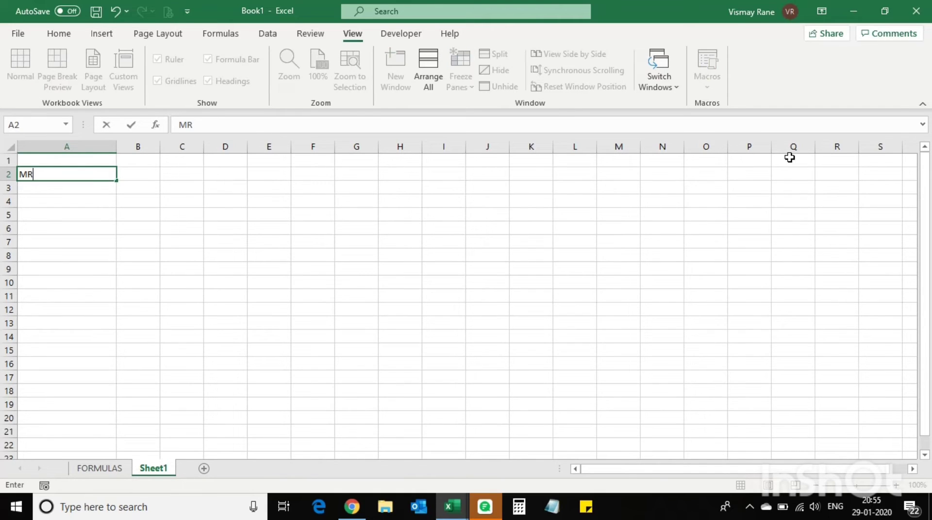
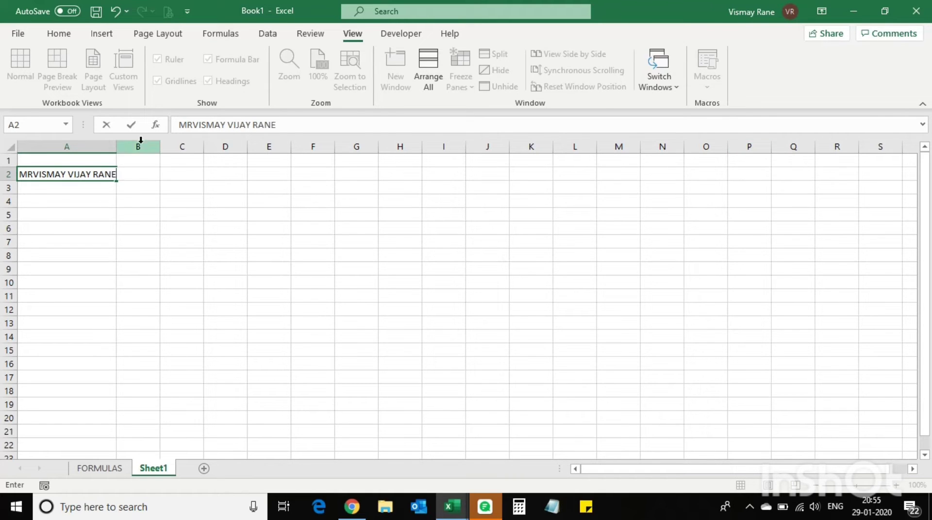
left_click(192, 124)
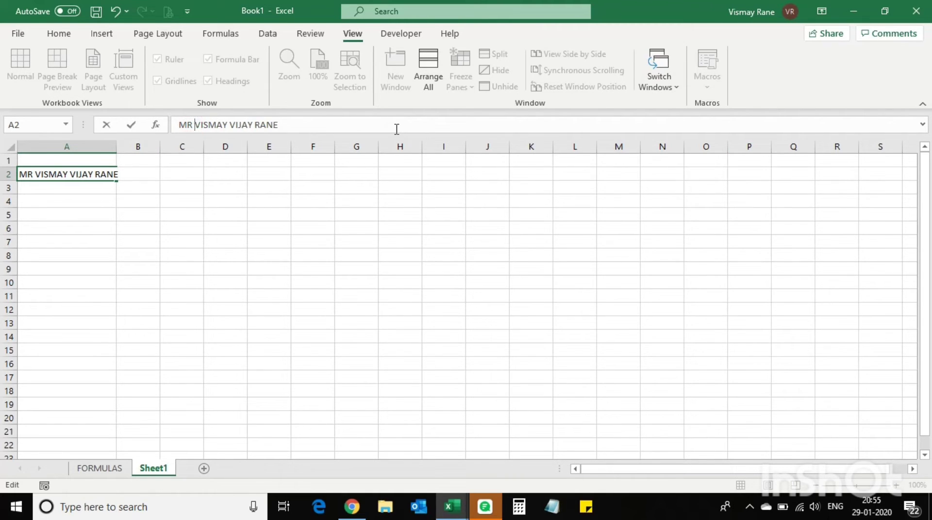
key("Return")
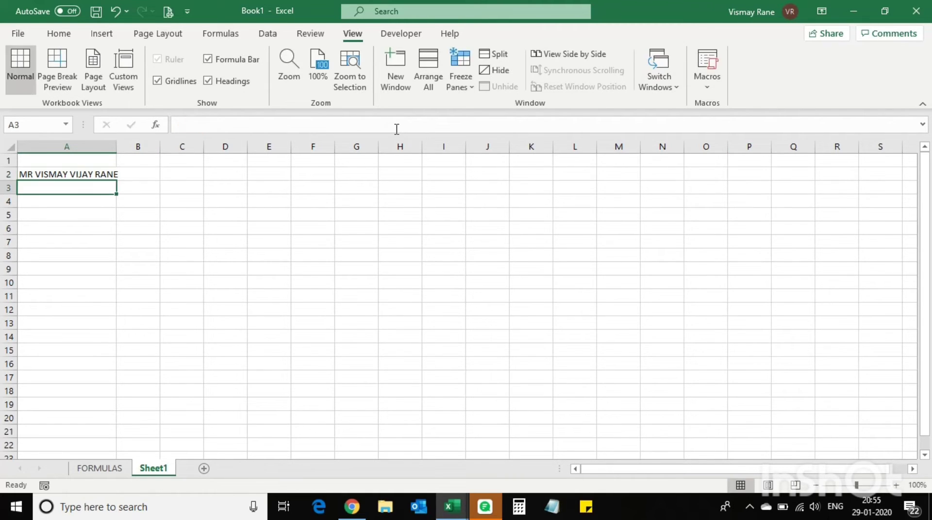
Zoom in on the sheet and widen column A to fit the full name
left_click(896, 485)
left_click(896, 485)
left_click(896, 486)
left_click(896, 486)
left_click(896, 486)
left_click(896, 485)
left_click(896, 486)
left_click(896, 486)
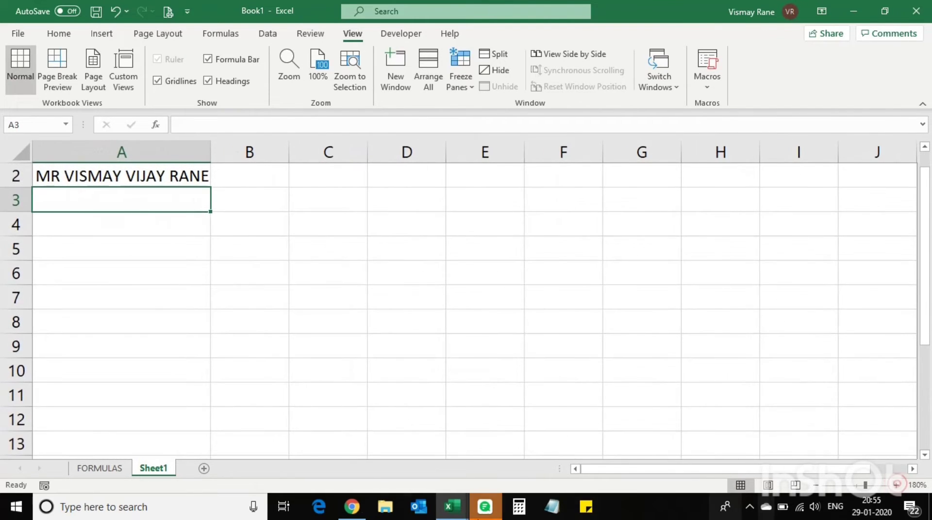
scroll(291, 308, "up", 1)
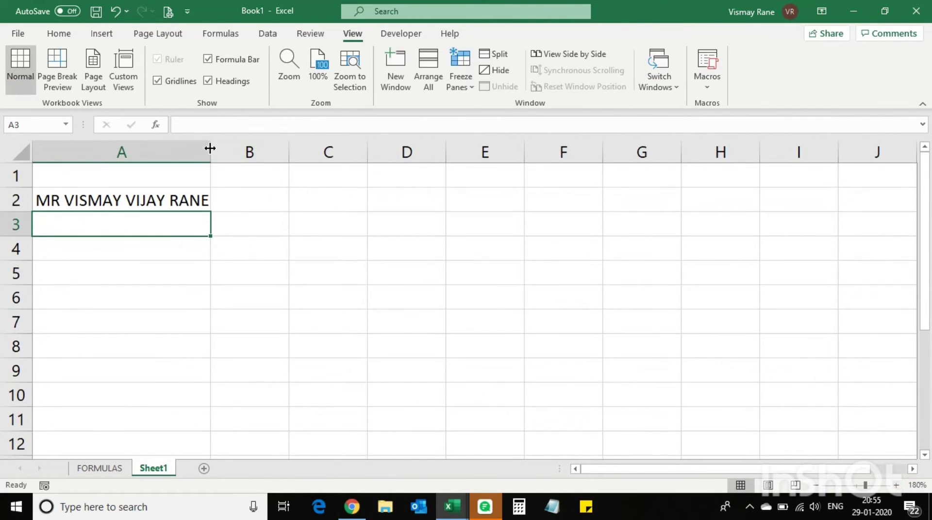
left_click_drag(210, 150, 240, 150)
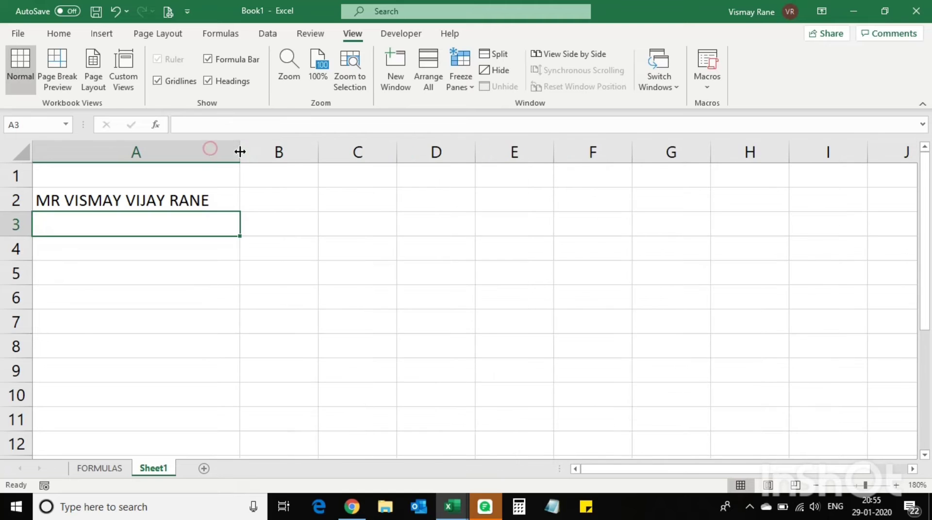
left_click(896, 485)
left_click(896, 485)
left_click(896, 485)
left_click(896, 485)
scroll(295, 366, "up", 1)
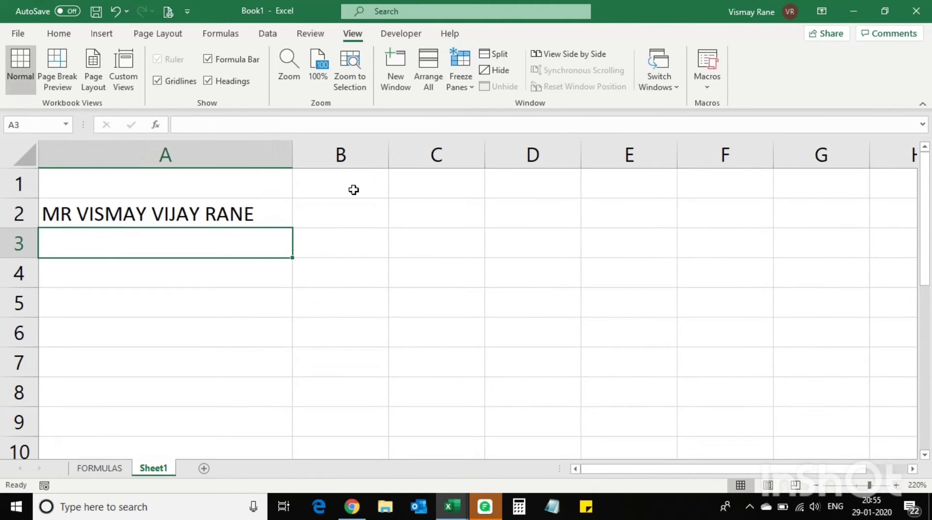
left_click(349, 230)
left_click(353, 211)
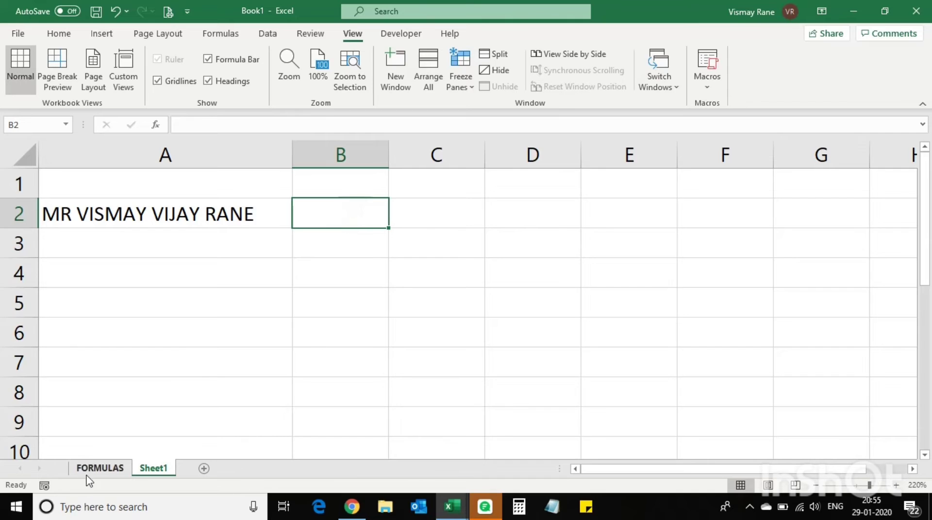
Check the LEFT() entry on the FORMULAS sheet, then recheck the name in A2 on Sheet1
left_click(99, 468)
left_click(215, 223)
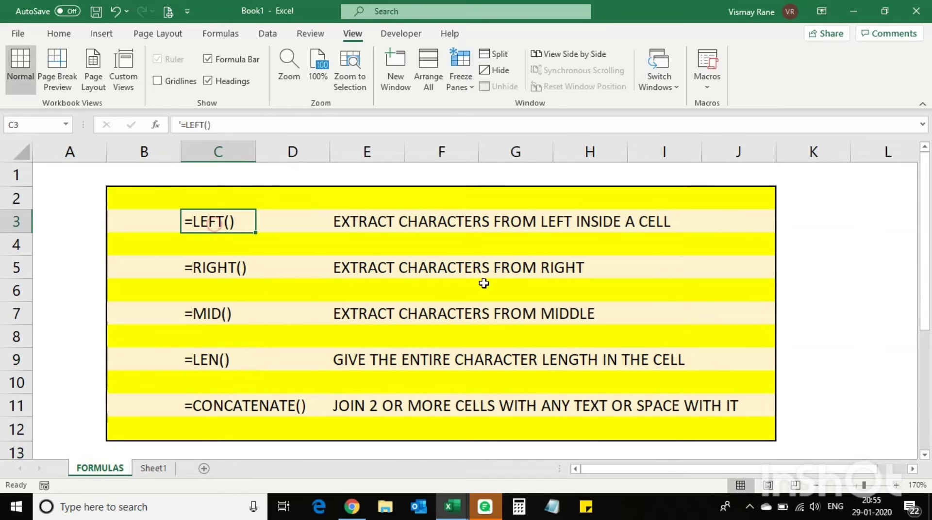
left_click(154, 467)
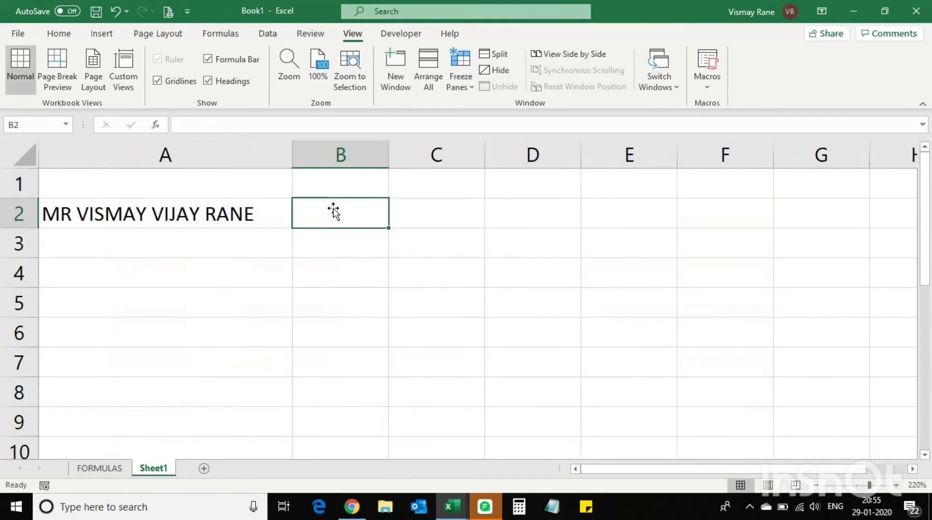
left_click(151, 220)
Enter =LEN(A2) in B2 to count the name's characters
left_click(328, 200)
type("=")
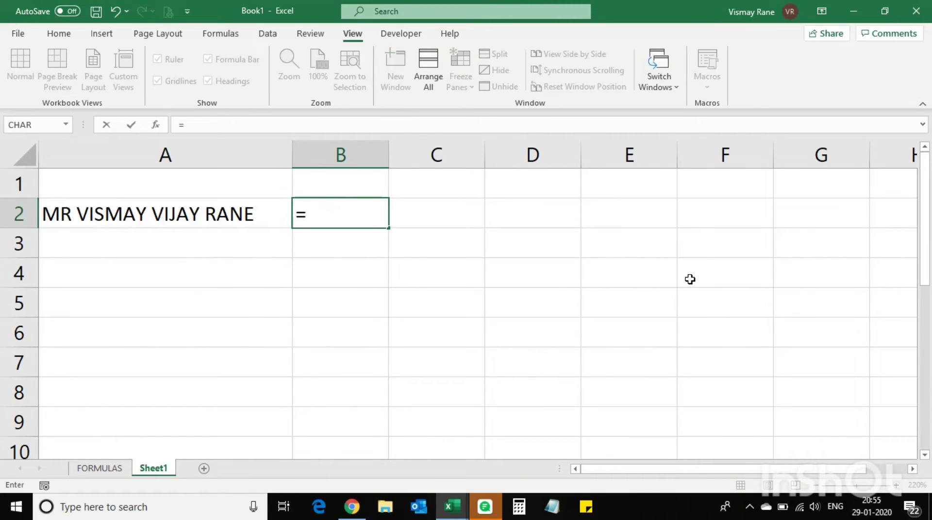
type("LEN(")
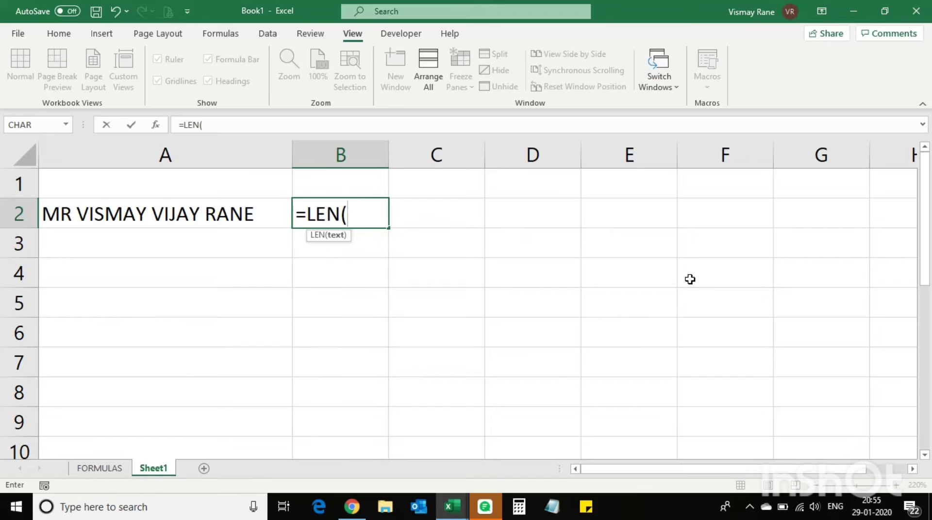
left_click(145, 217)
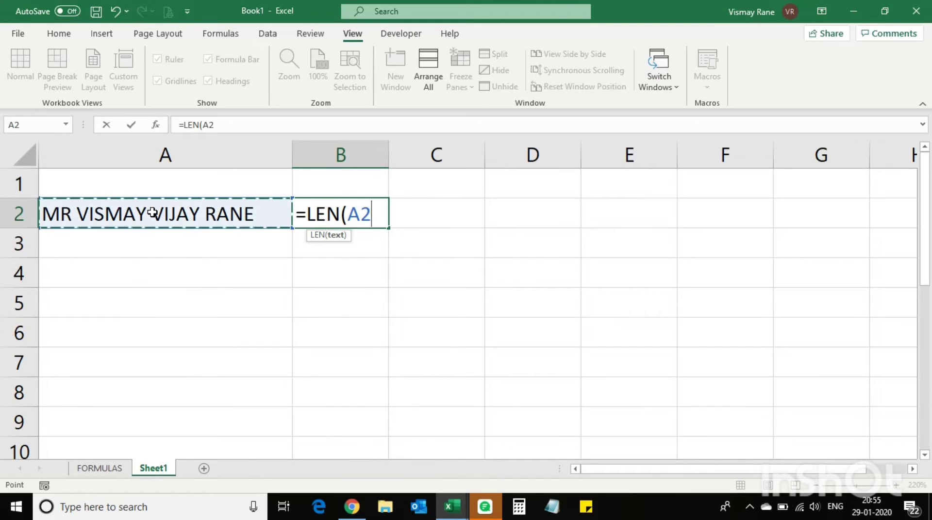
type(")")
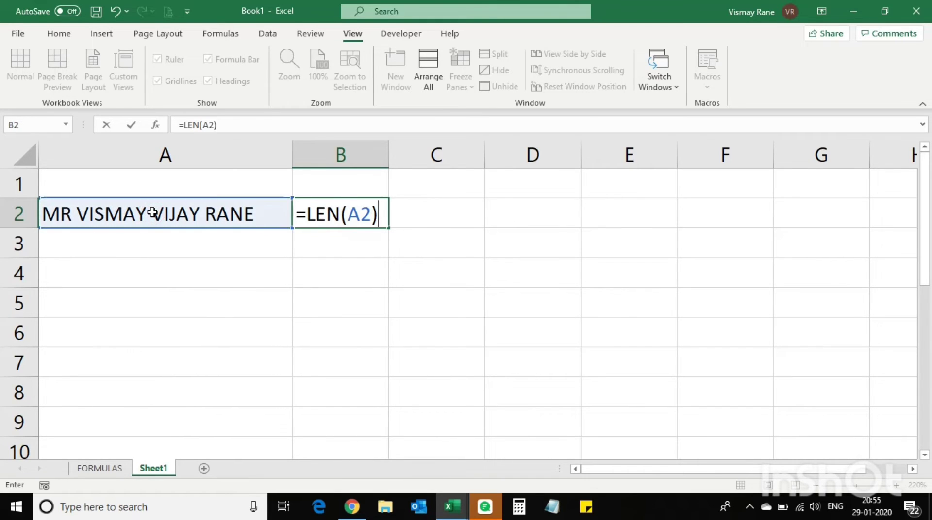
key("Return")
Delete the trailing space from the name in A2 so B2 reads 20
left_click(148, 214)
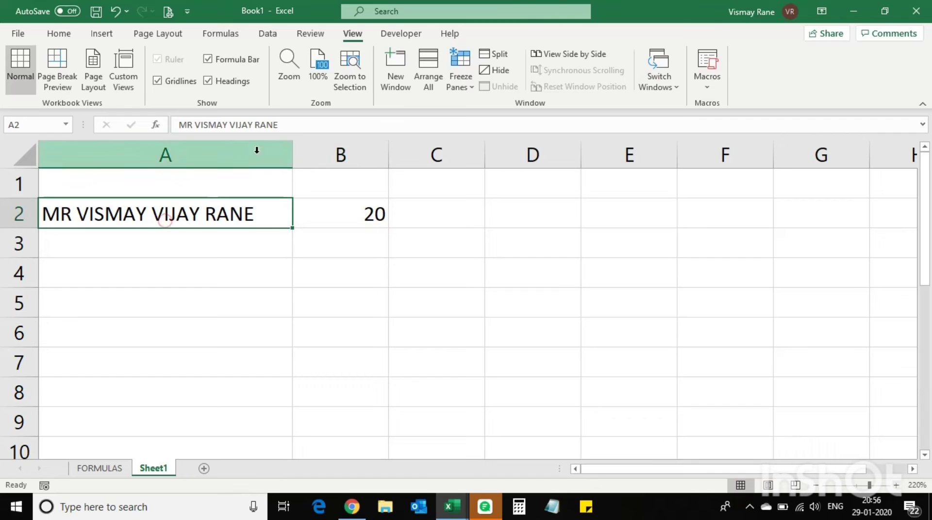
left_click(294, 127)
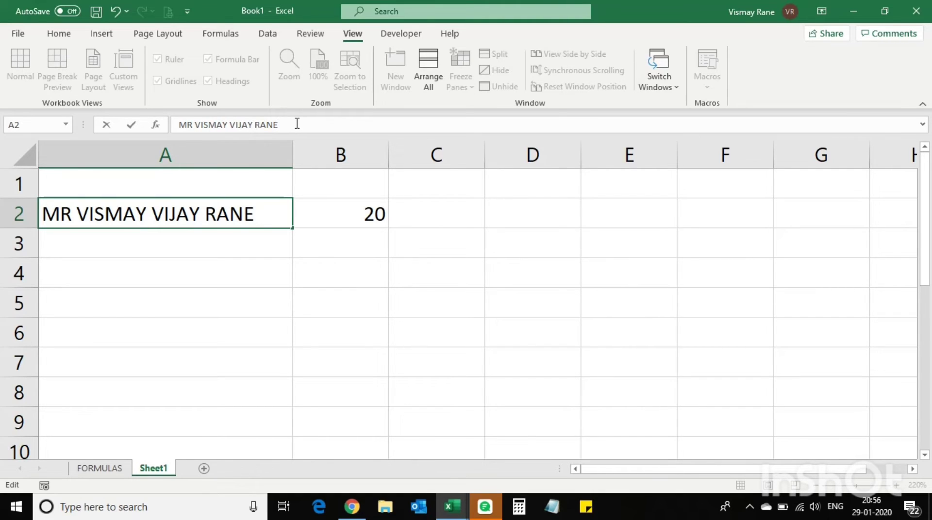
key("Return")
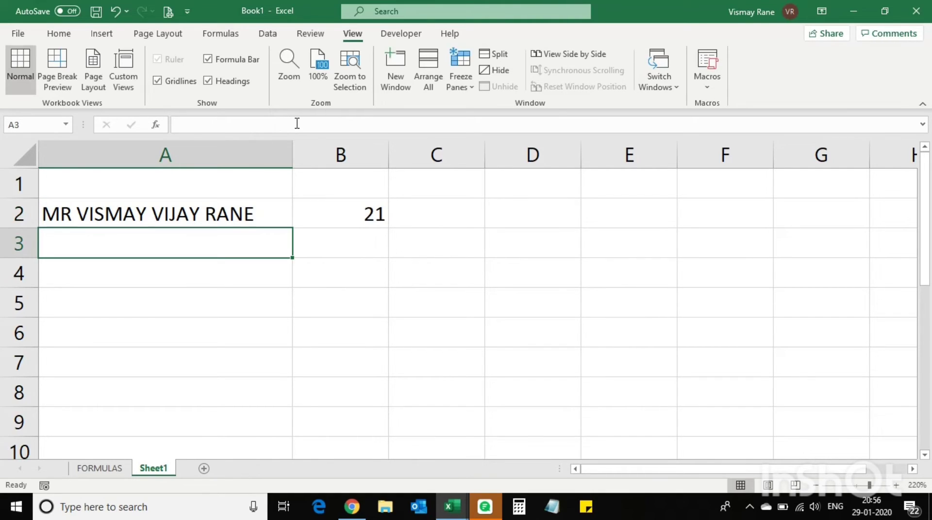
left_click(357, 206)
left_click(267, 219)
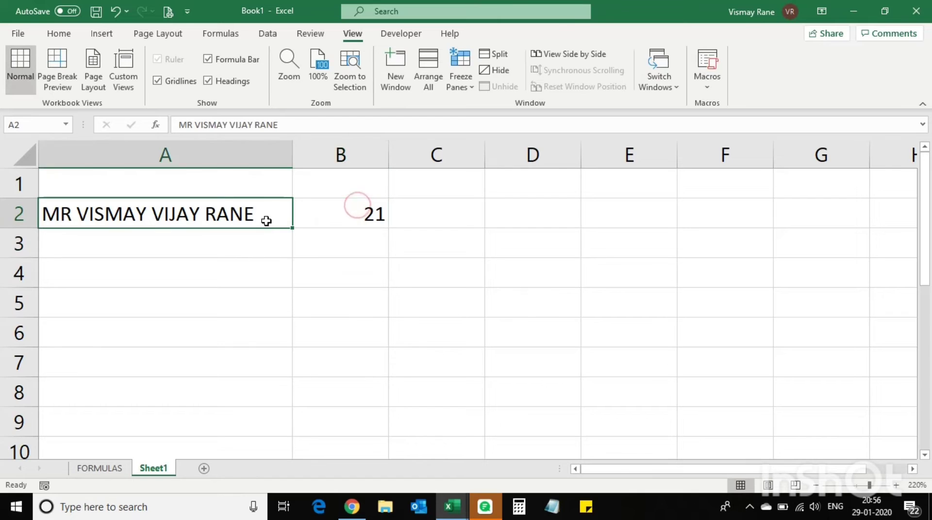
left_click(305, 124)
key("BackSpace")
key("Return")
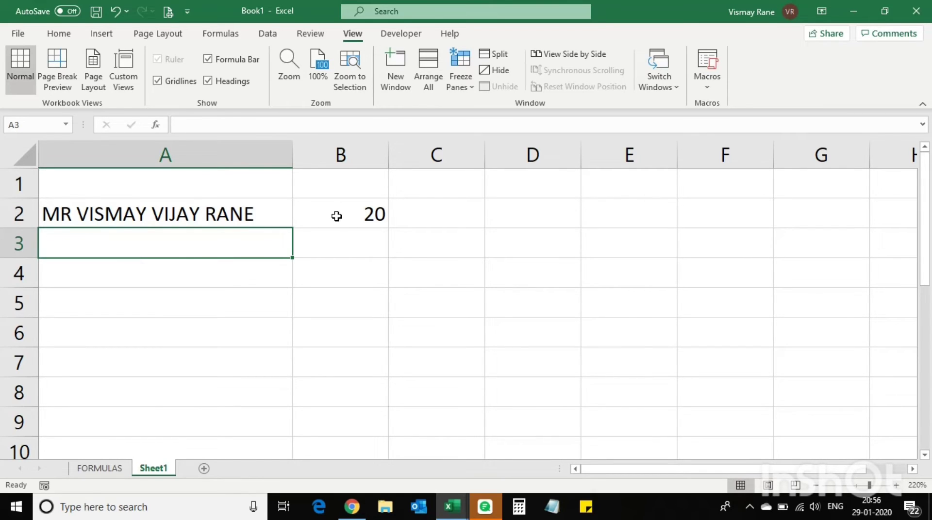
left_click(206, 276)
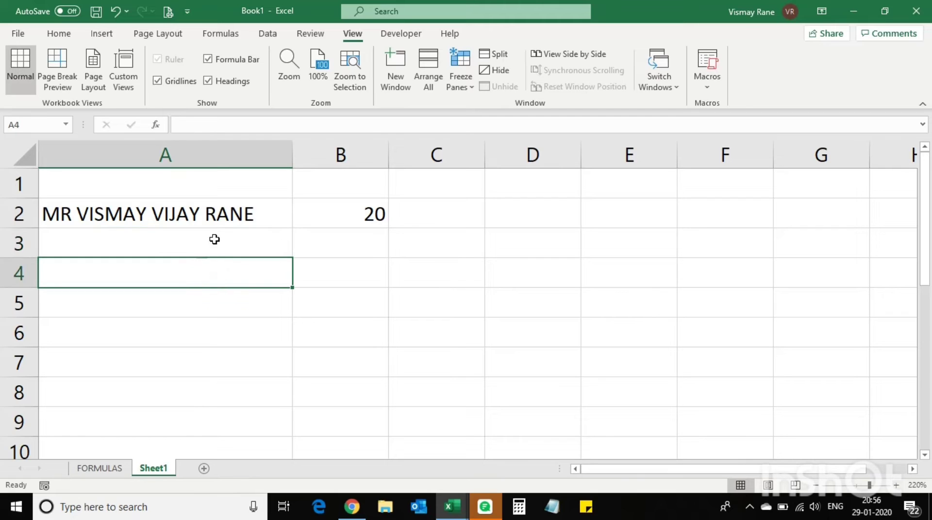
Copy the full name from A2 into A4
left_click(217, 218)
key("ctrl+c")
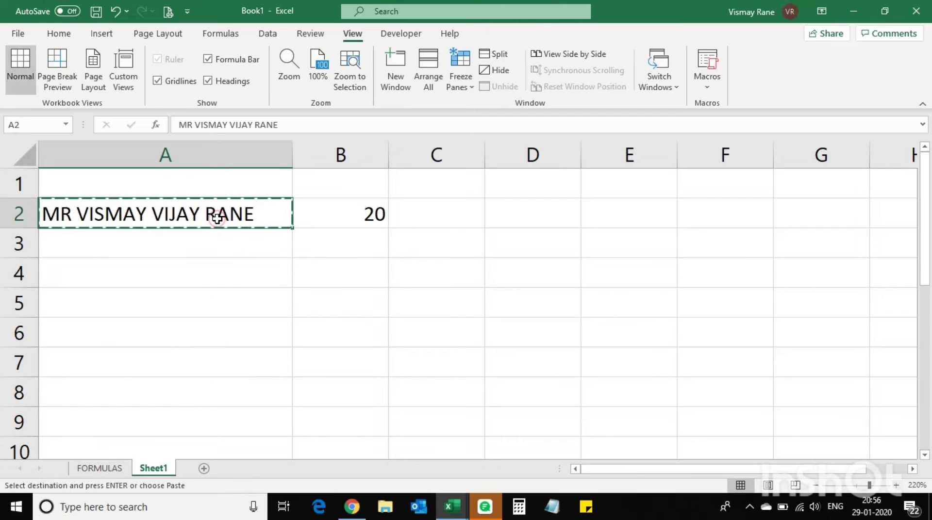
left_click(210, 272)
key("ctrl+v")
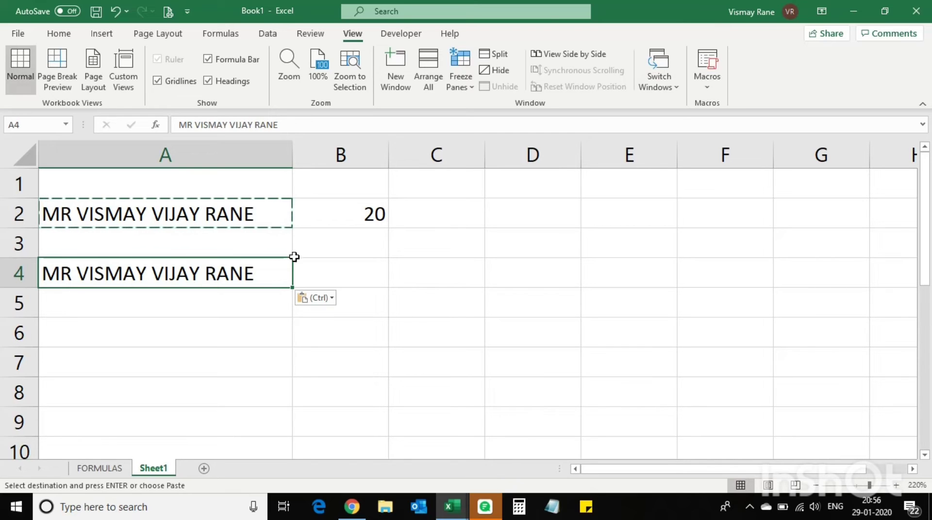
Check the copied name in A4, ending with B4 selected
left_click(344, 272)
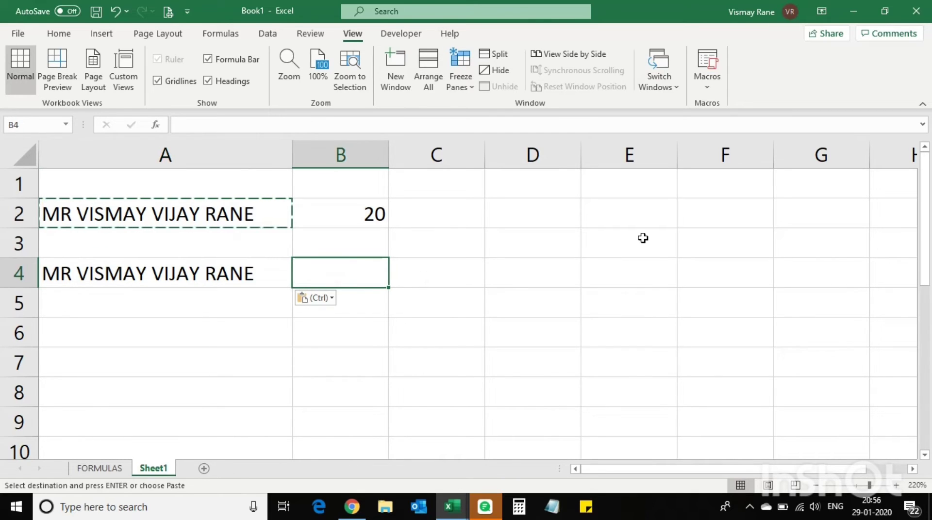
left_click(64, 274)
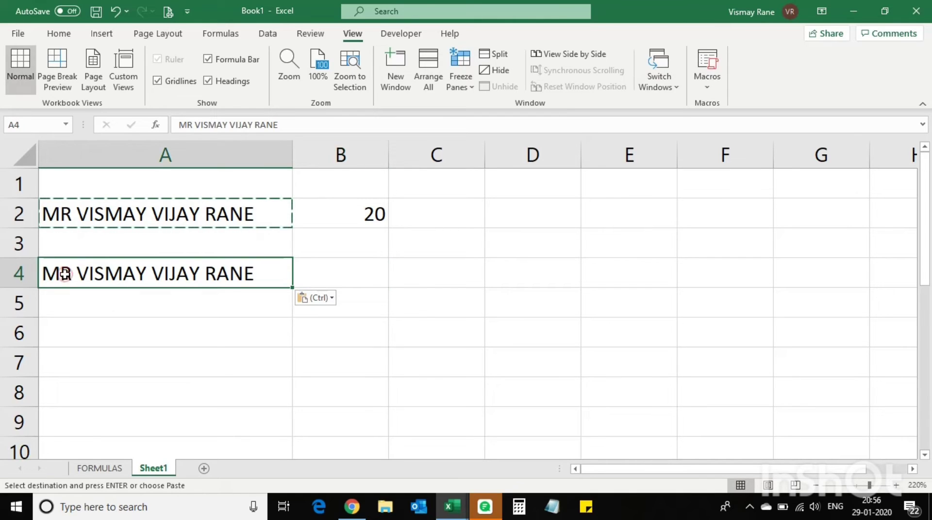
left_click(184, 125)
left_click(322, 282)
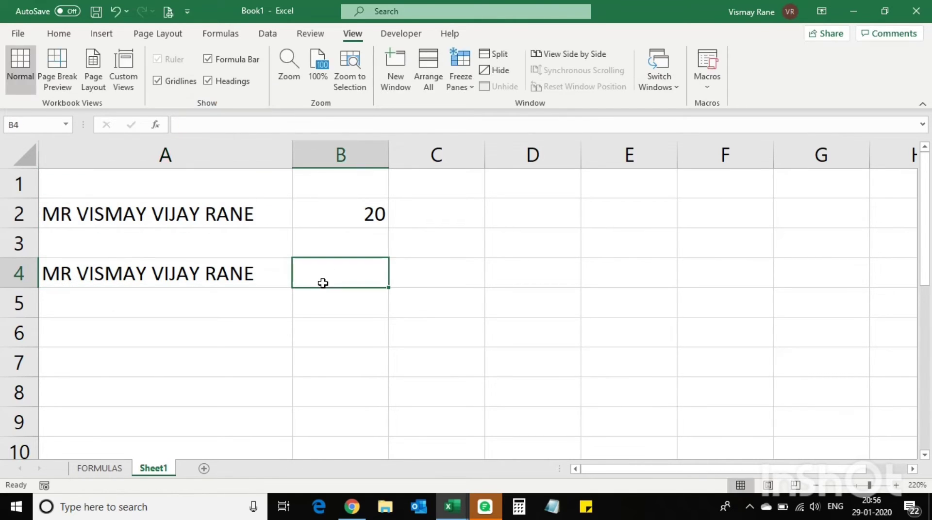
Enter =LEFT(A4,2) in B4 to return the title MR
type("=")
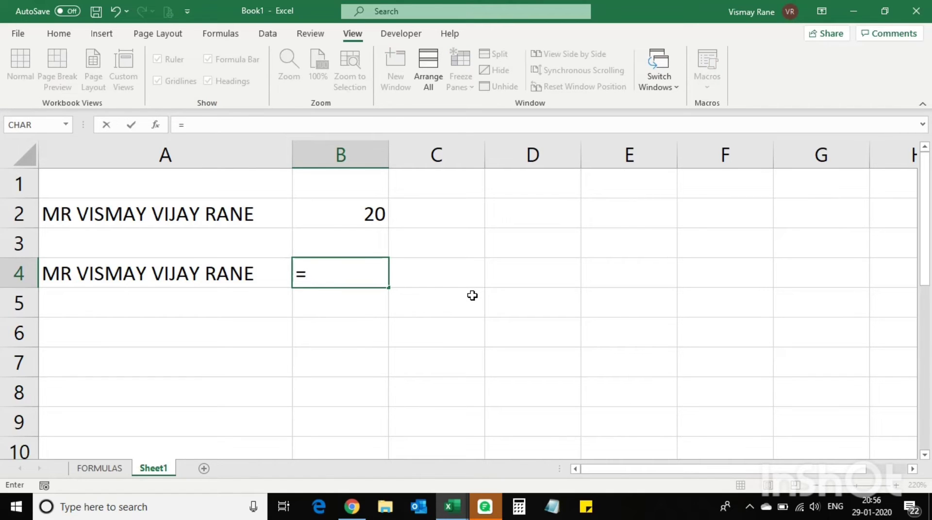
type("LEFT")
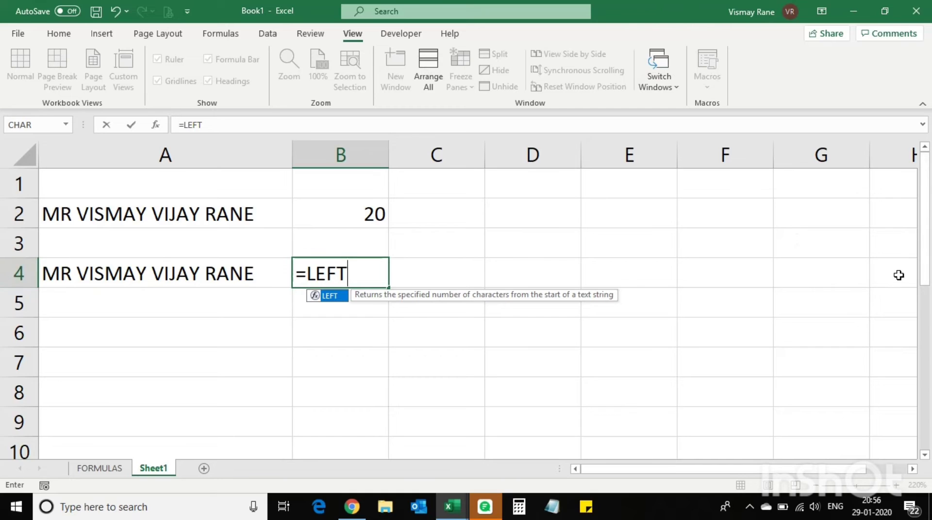
type("(")
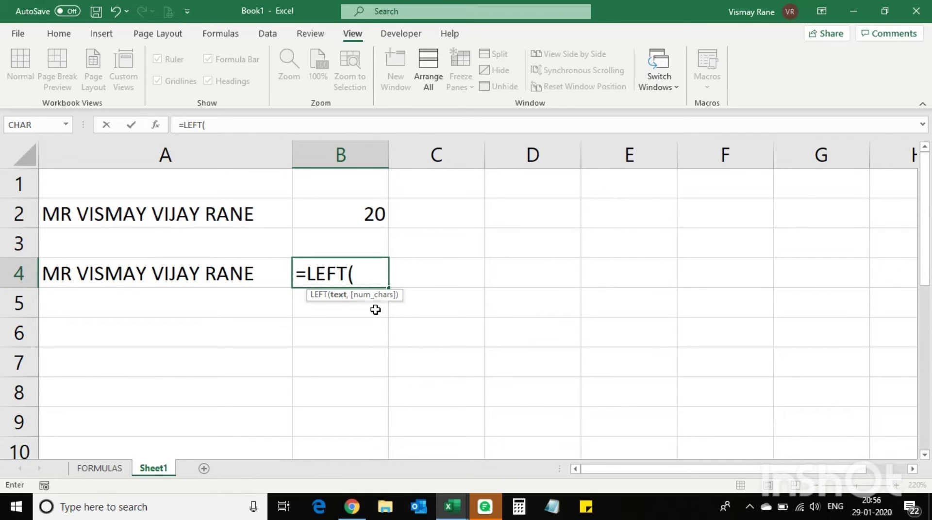
left_click(164, 277)
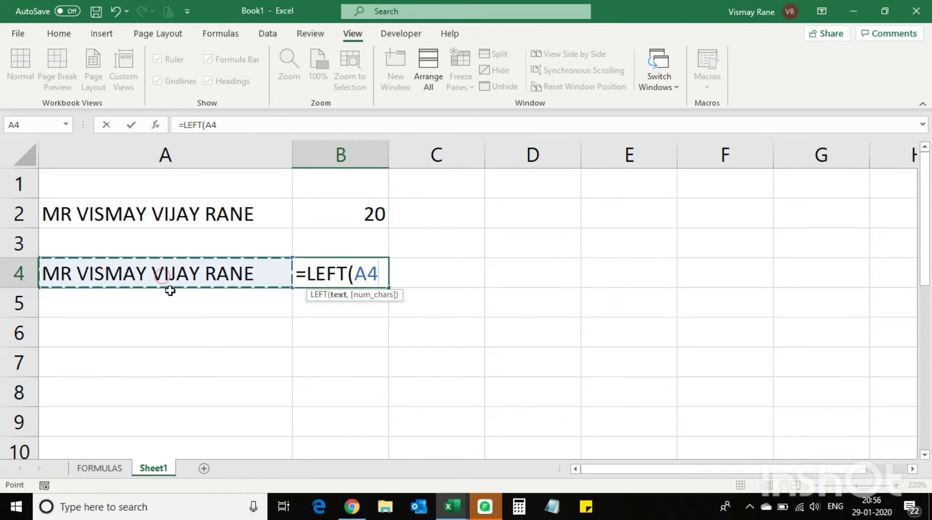
type(",")
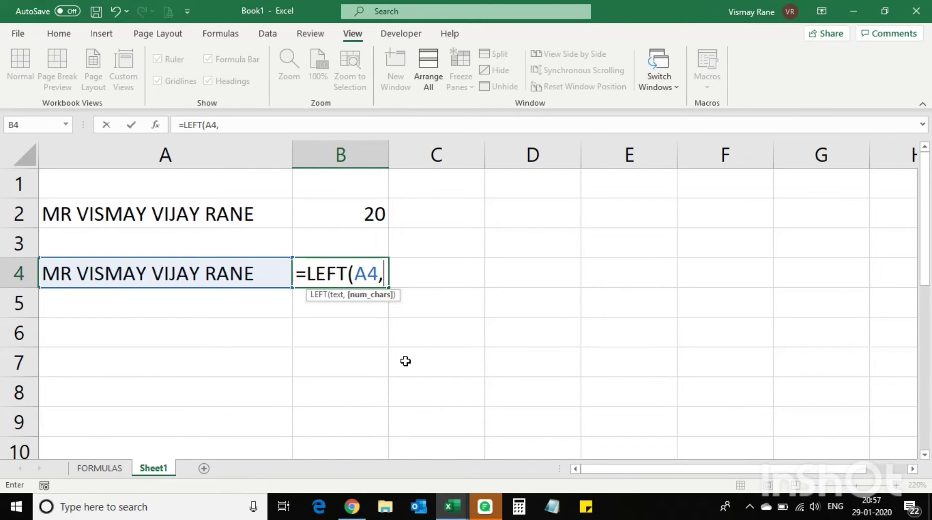
type("2)")
key("Return")
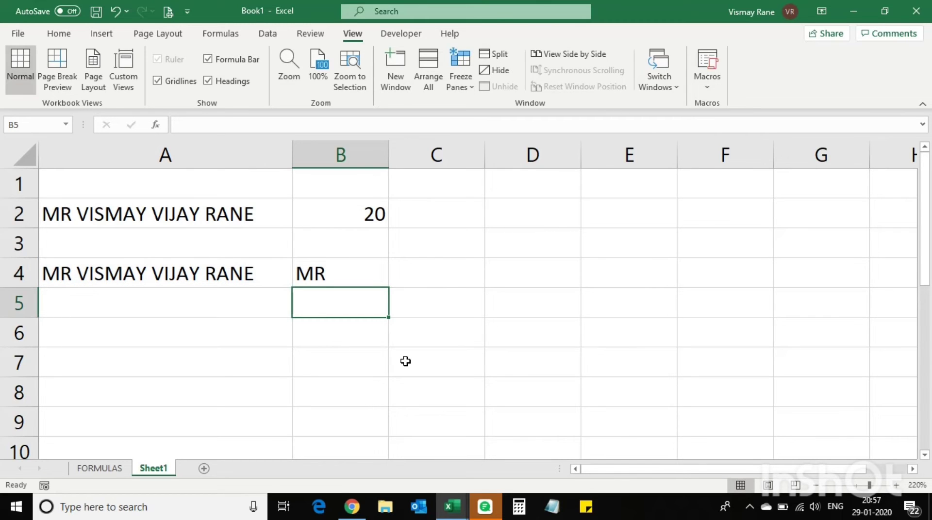
Copy the full name from A4 into A6
left_click(128, 277)
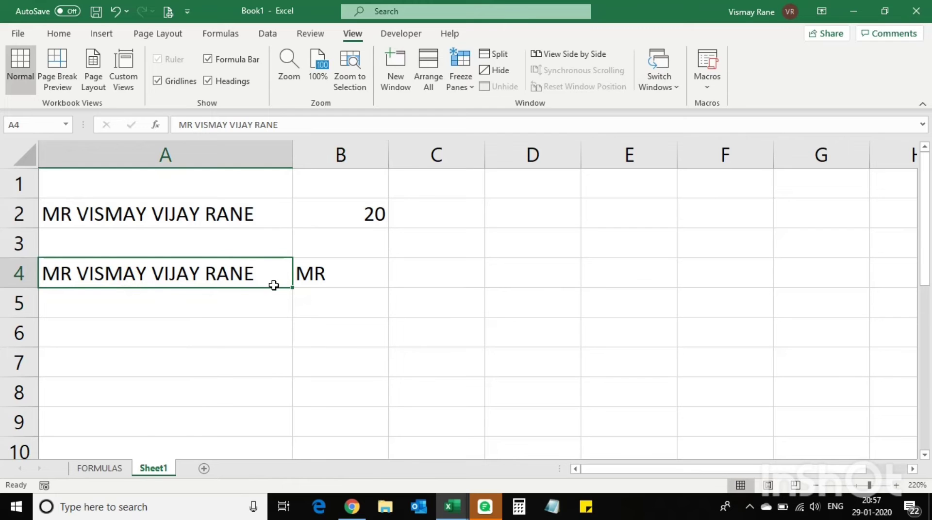
key("ctrl+c")
left_click(216, 337)
key("ctrl+v")
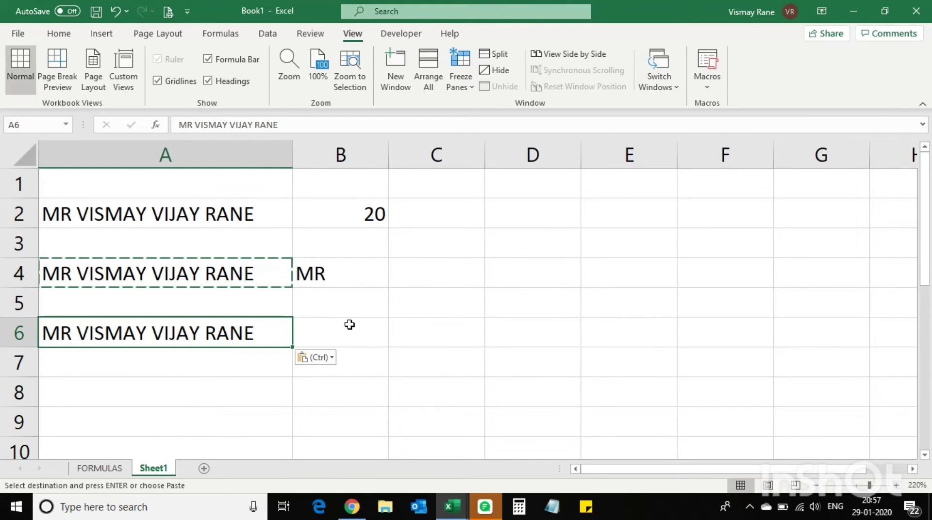
Enter =RIGHT(A6,4) in B6 to return the four-letter surname
left_click(349, 323)
type("=RIG")
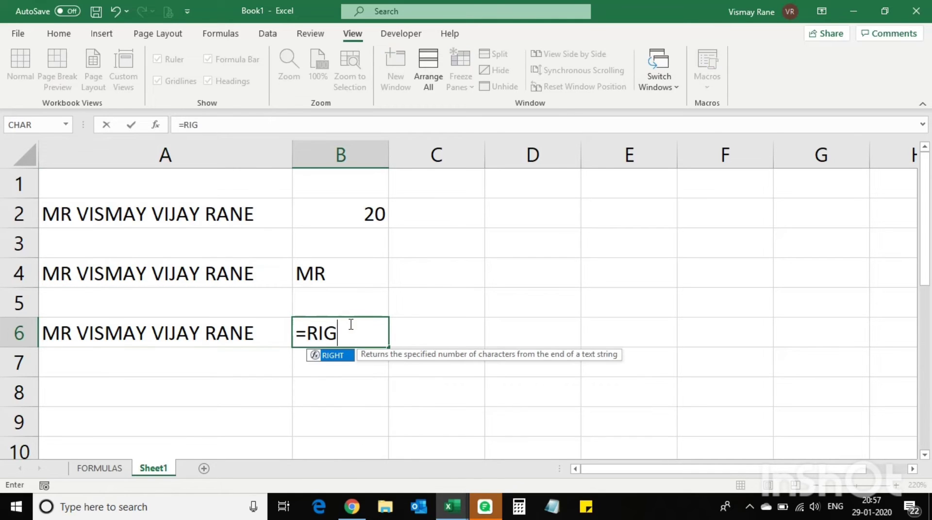
type("HT(")
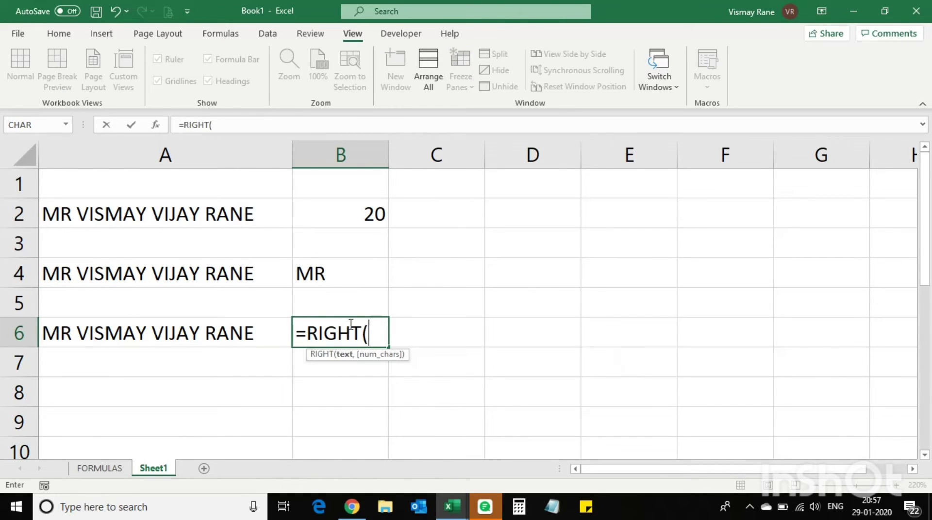
left_click(189, 338)
type(",")
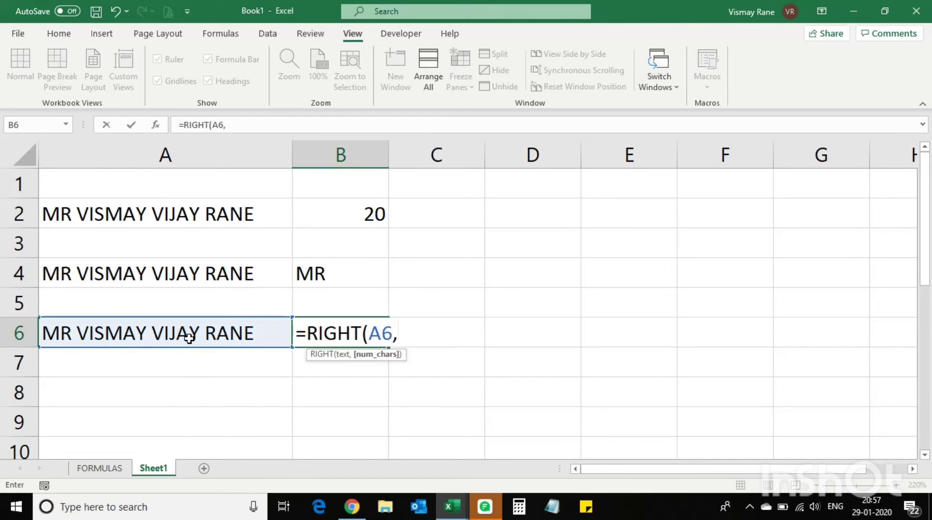
type("4)")
key("Return")
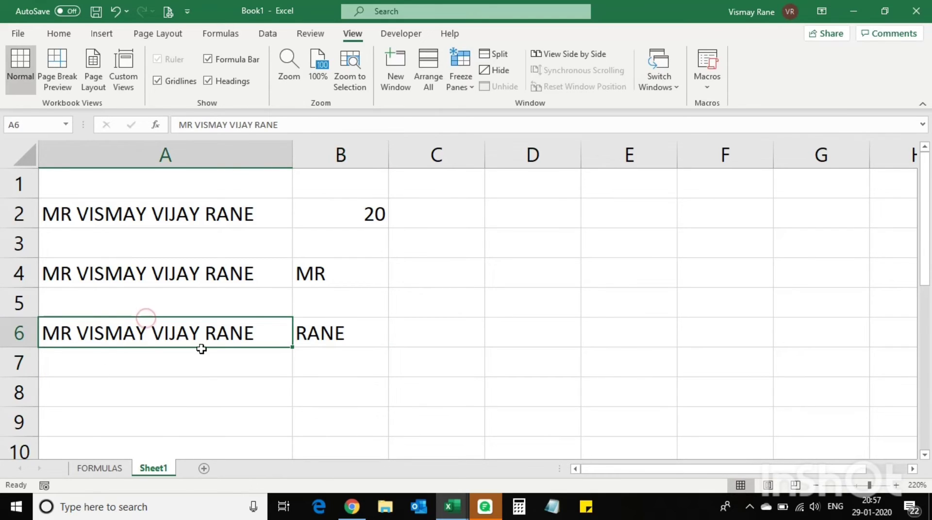
Copy the full name from A6 into A8
key("ctrl+c")
left_click(165, 387)
key("ctrl+v")
Enter =MID(A8,4,6) in B8 to extract the first name
left_click(101, 330)
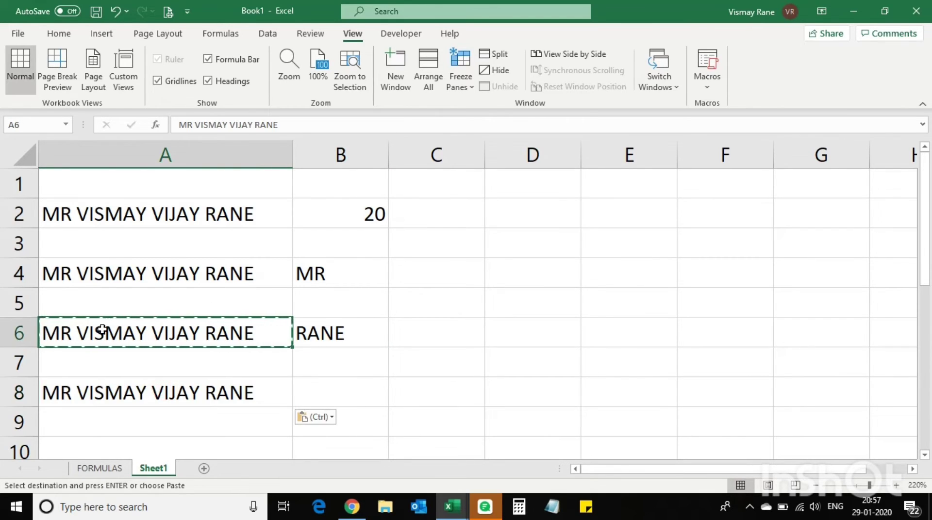
left_click(333, 274)
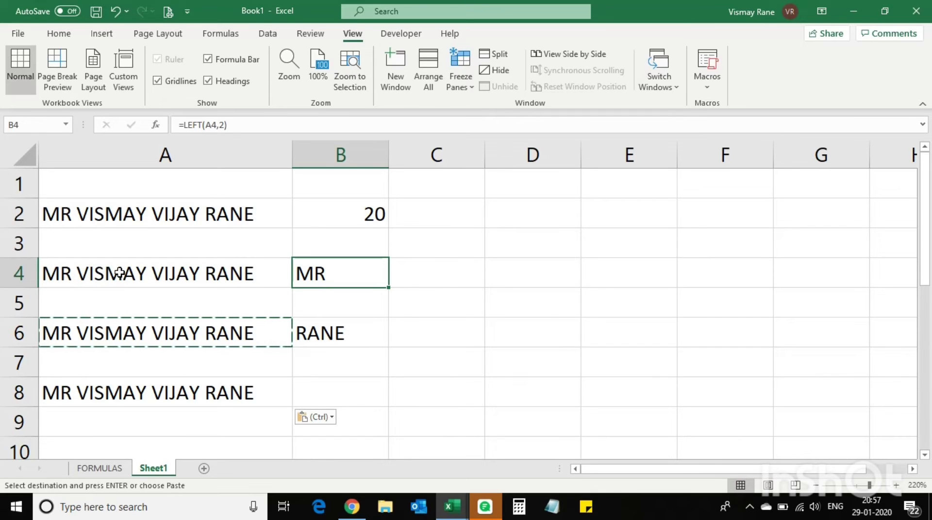
left_click(350, 393)
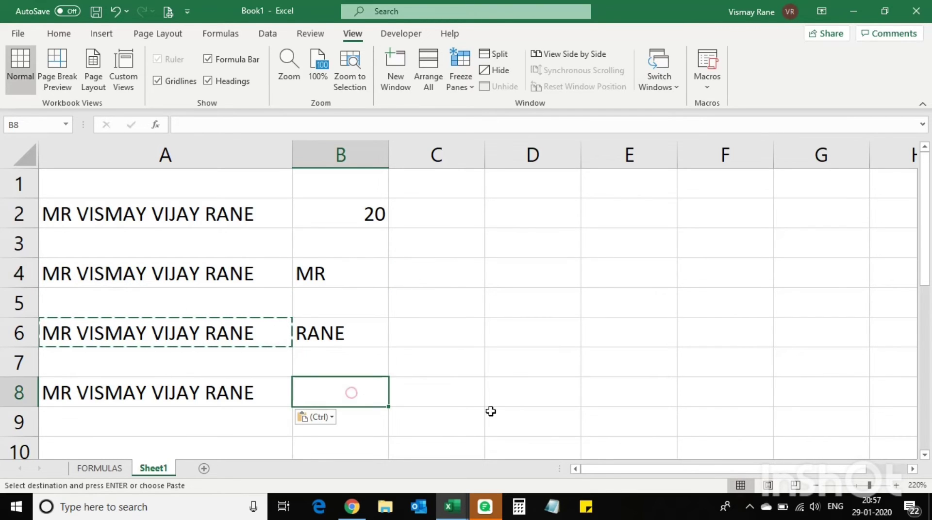
key("Escape")
type("=M")
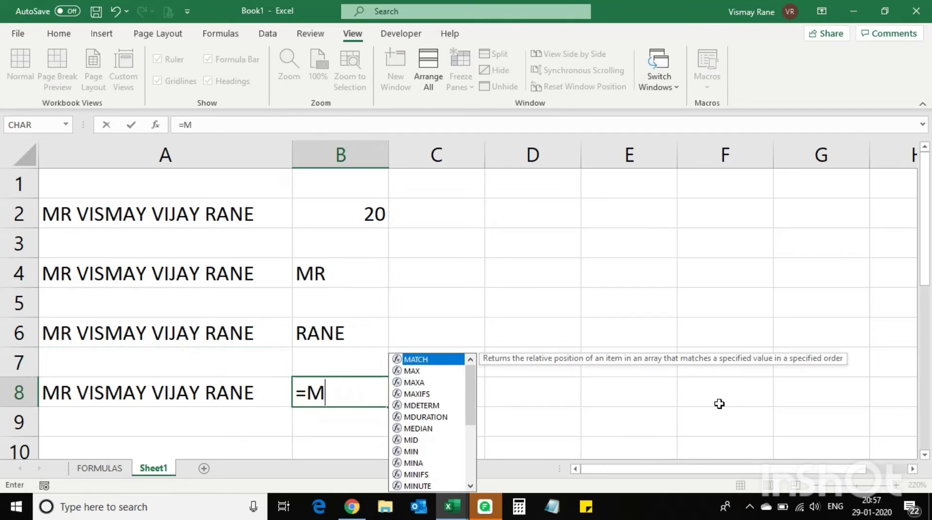
type("ID(")
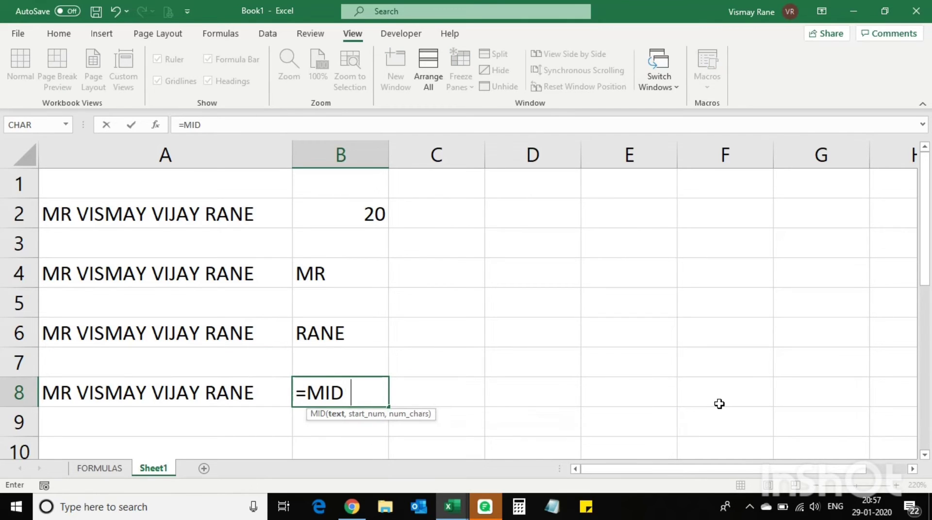
left_click(158, 397)
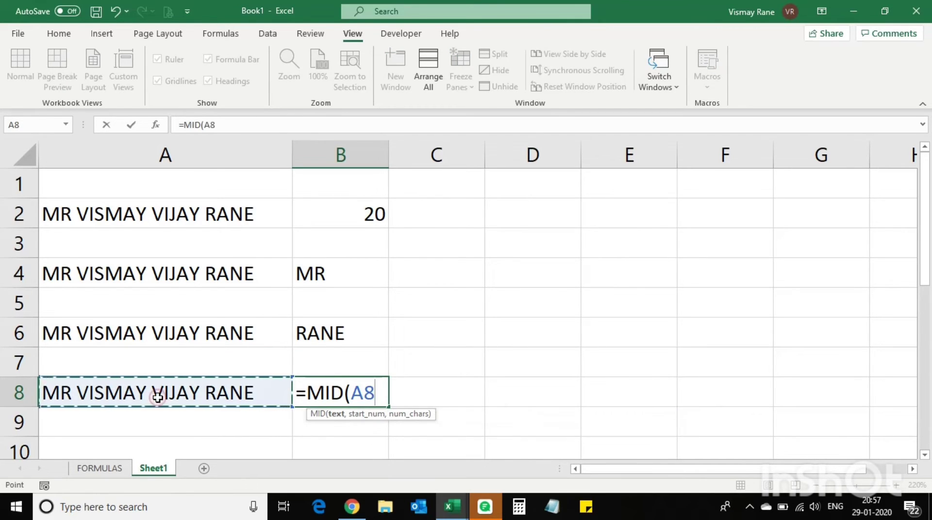
type(",")
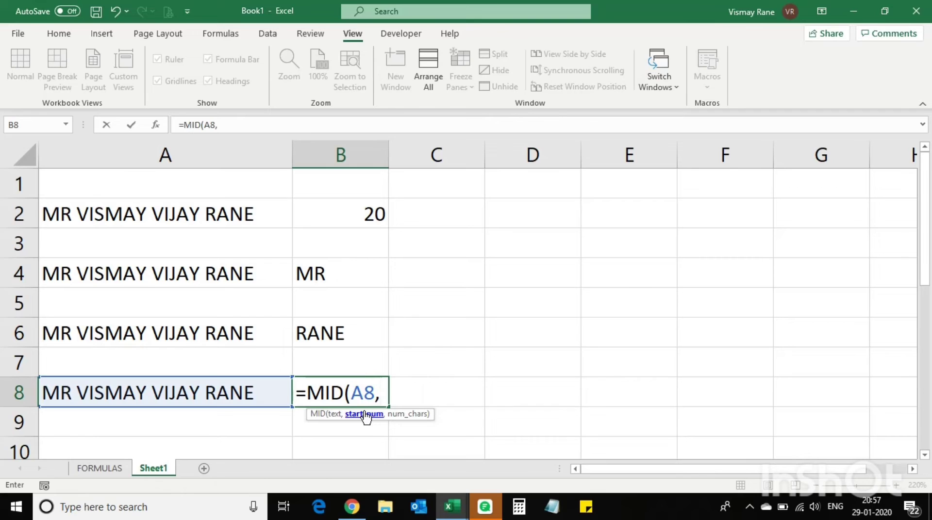
type("4,")
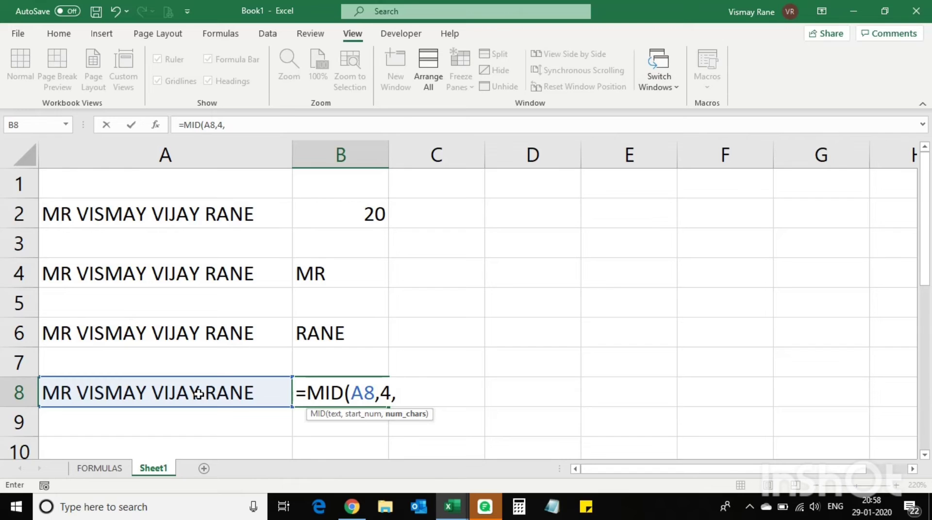
type("6)")
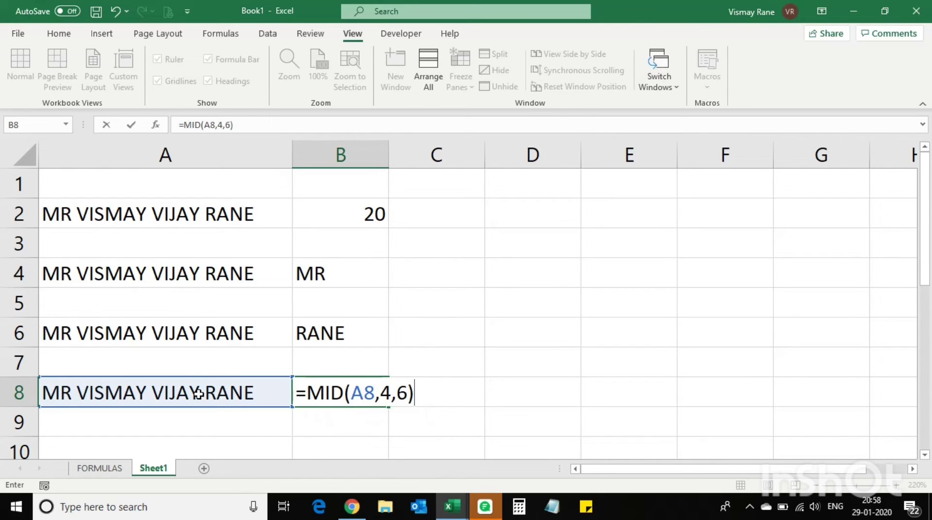
key("Return")
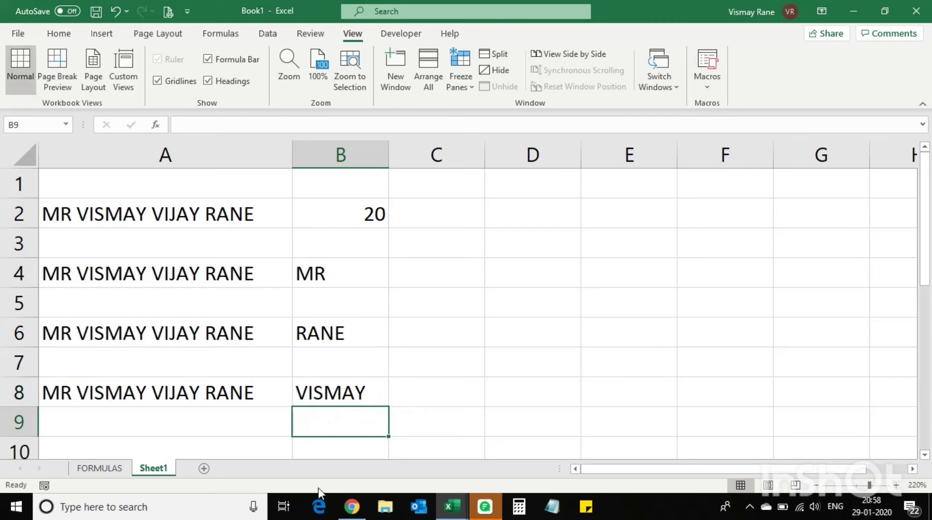
left_click(332, 390)
double_click(332, 390)
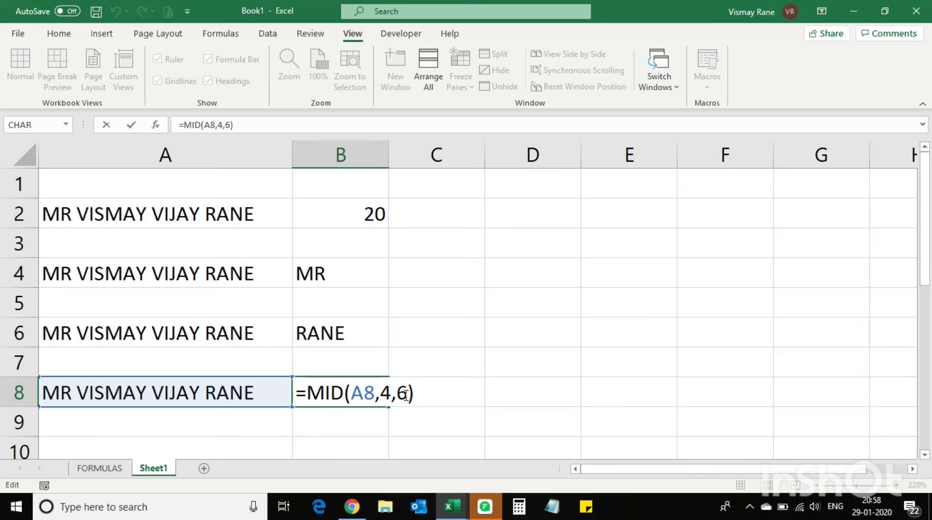
key("Return")
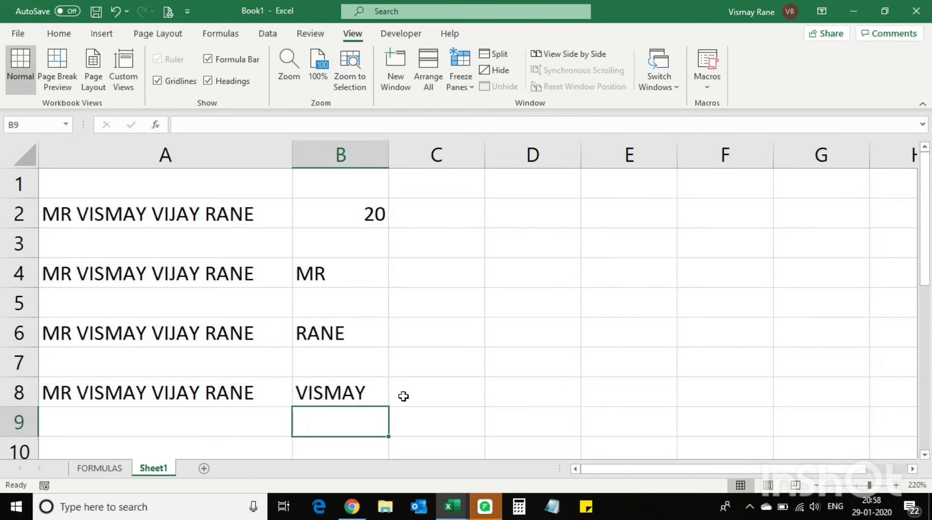
scroll(402, 394, "down", 3)
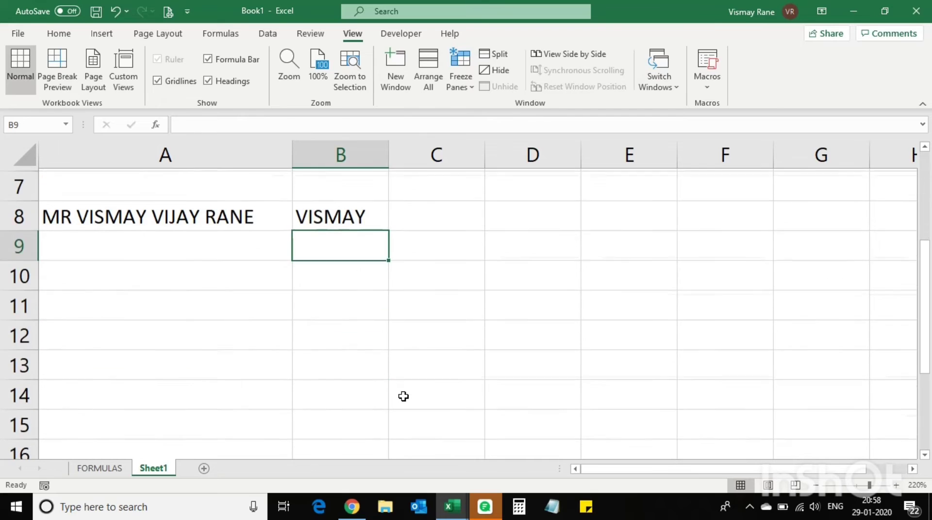
scroll(402, 394, "up", 3)
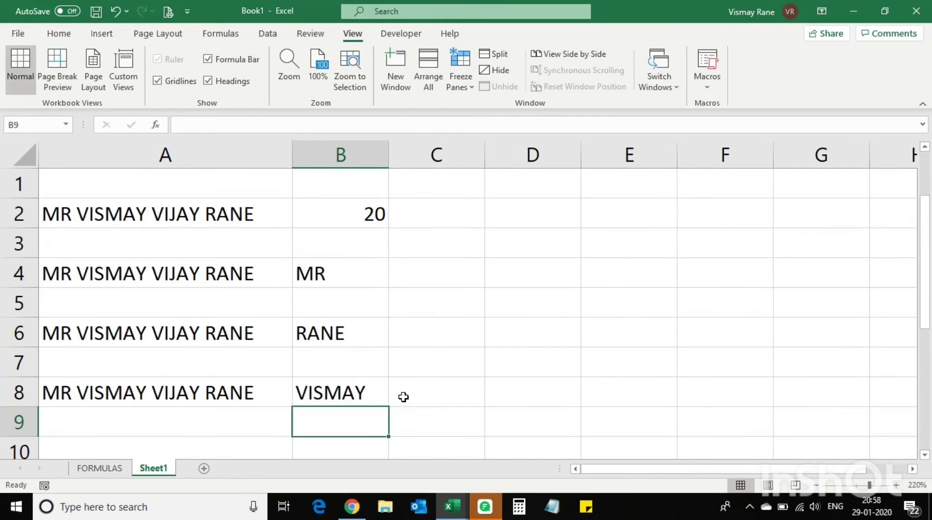
left_click(164, 401)
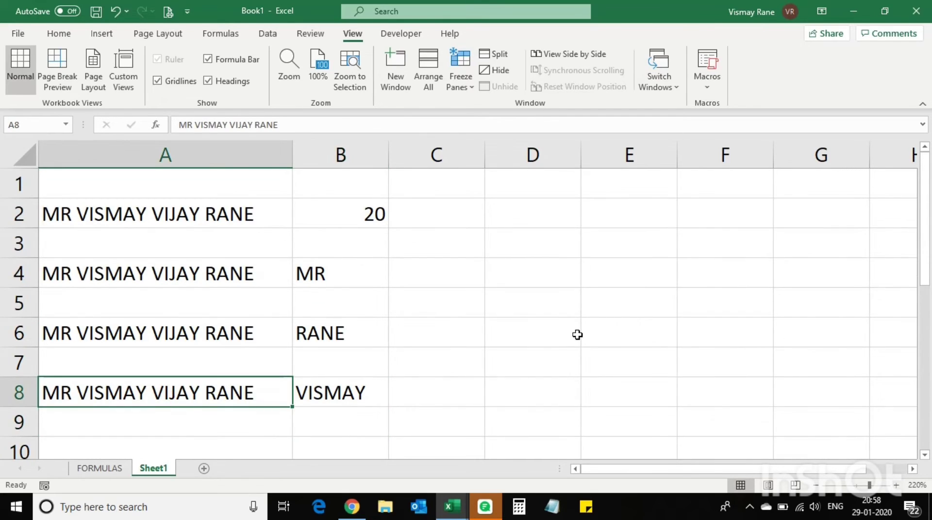
key("ctrl+c")
Paste the full name into A10 and review B4's LEFT formula
left_click(220, 442)
key("ctrl+v")
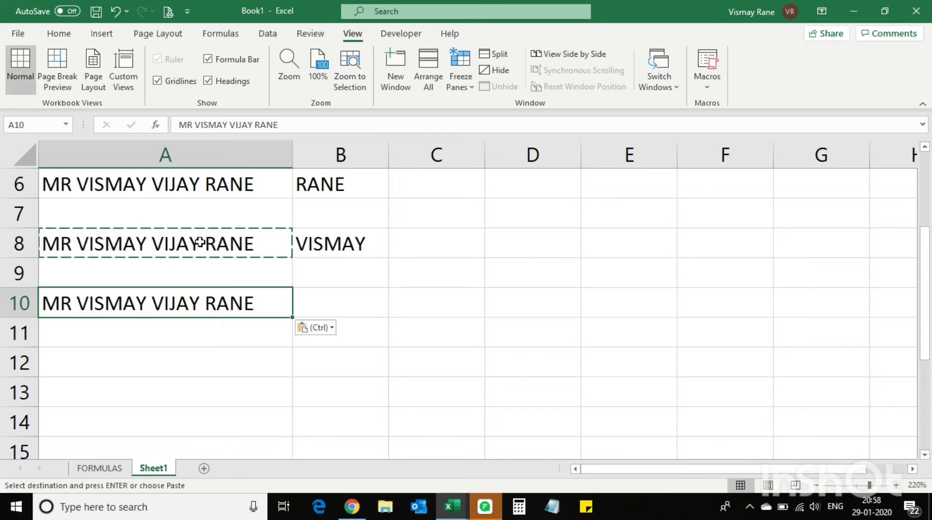
scroll(333, 291, "up", 2)
left_click(336, 272)
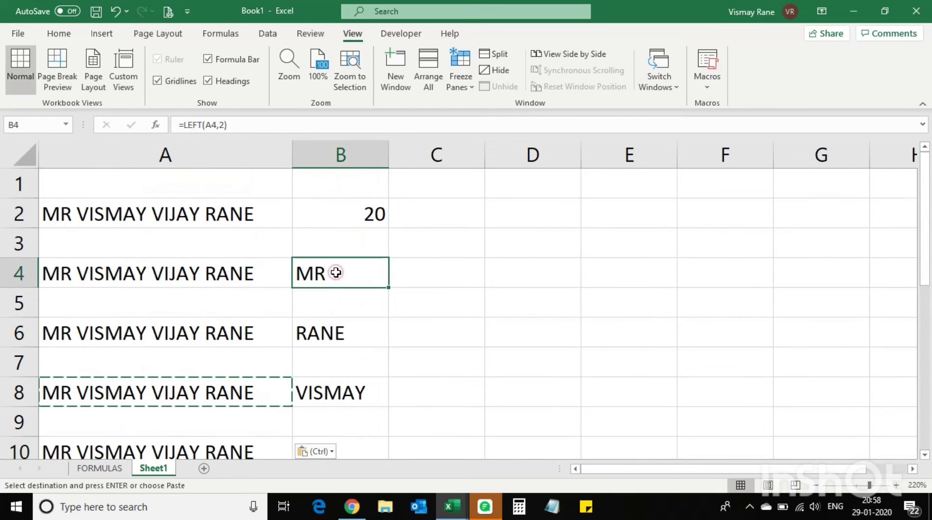
scroll(338, 277, "down", 1)
Enter 3 in C4 and 7 in C8, then select both cells together
left_click(446, 178)
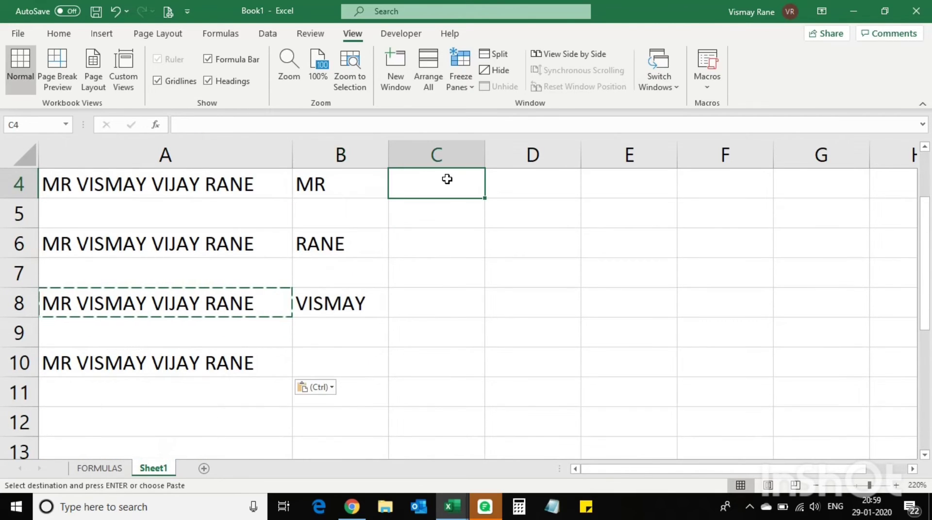
type("3")
key("Return")
key("Down")
key("Down")
key("Down")
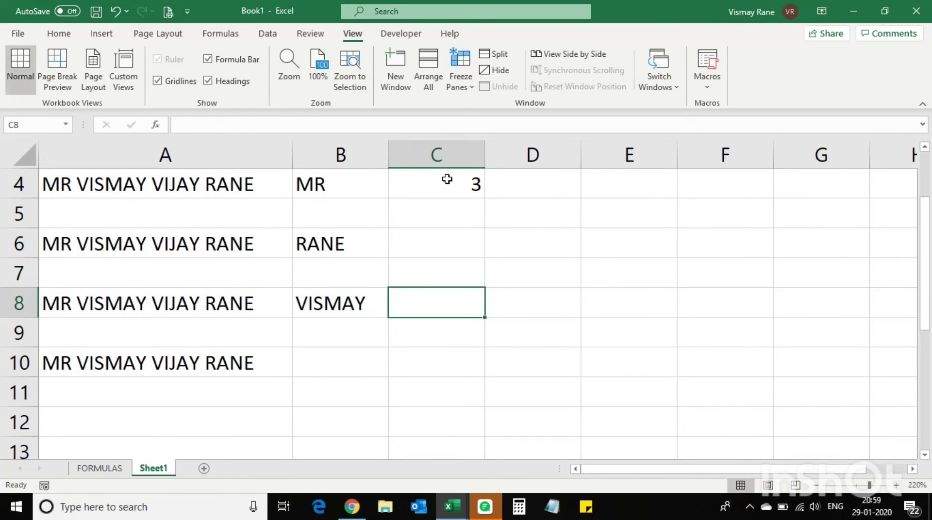
type("7")
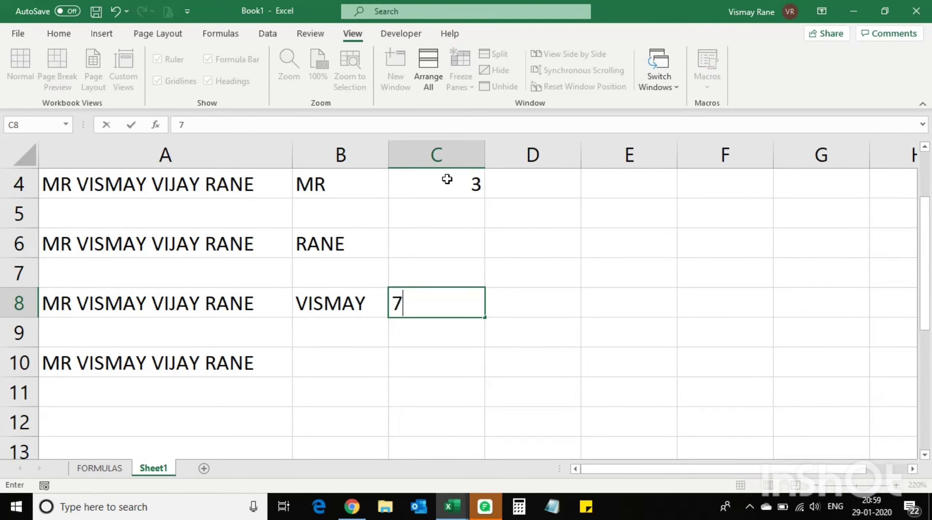
key("Return")
left_click(449, 179)
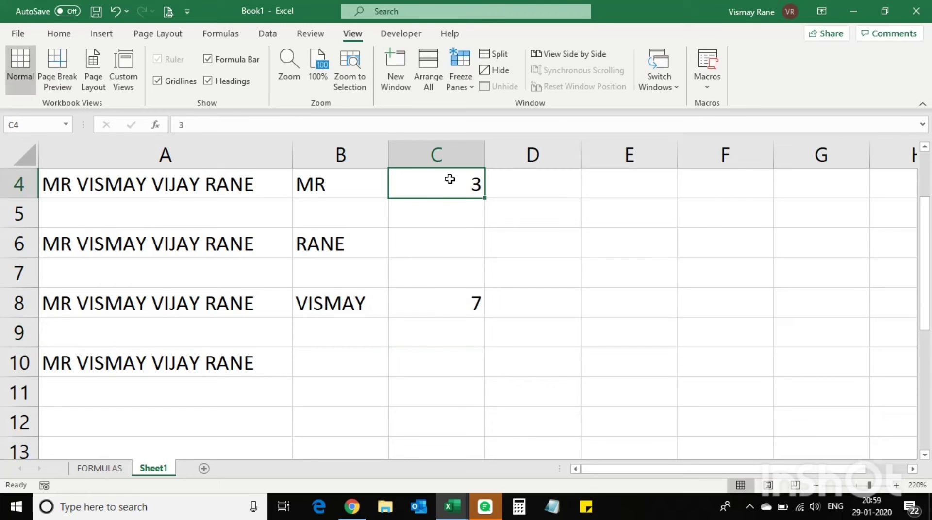
left_click(447, 307, "ctrl")
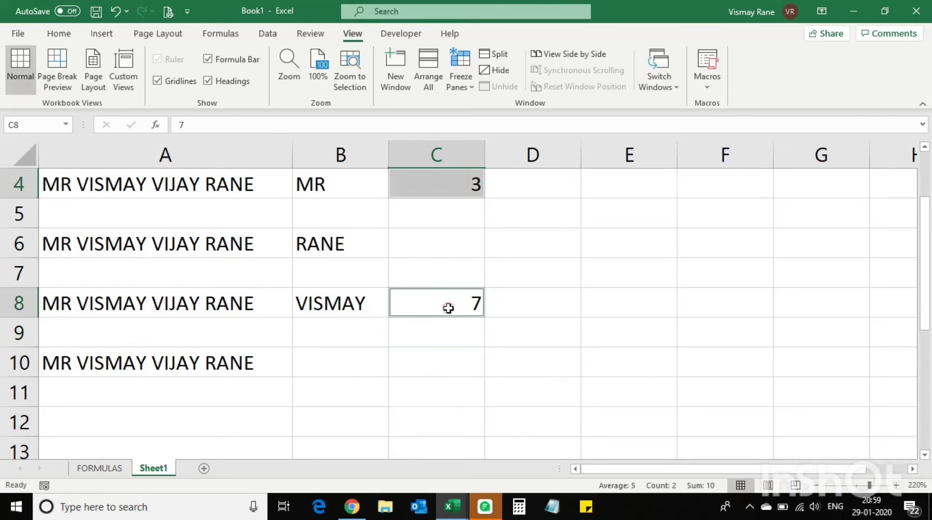
left_click(330, 371)
Enter =MID(A10,11,5) in B10 to return the five-letter middle name
type("=MID(")
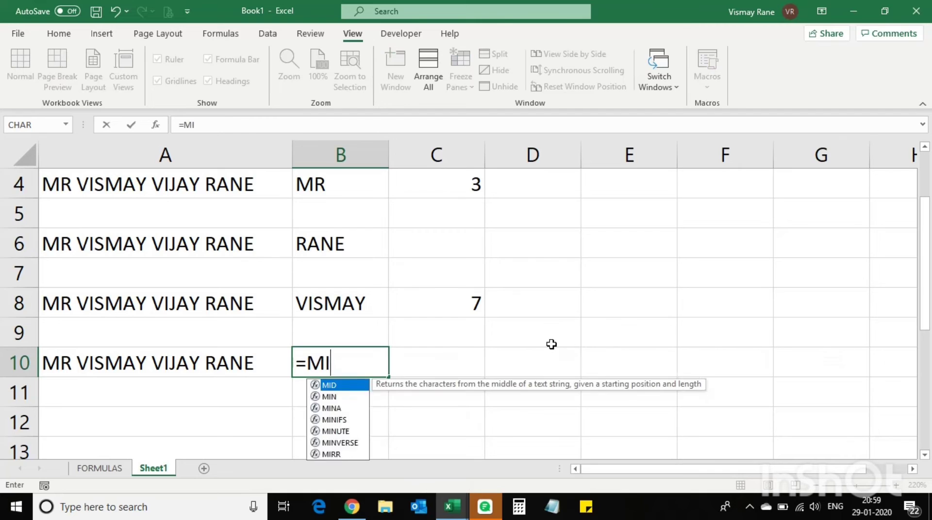
left_click(68, 355)
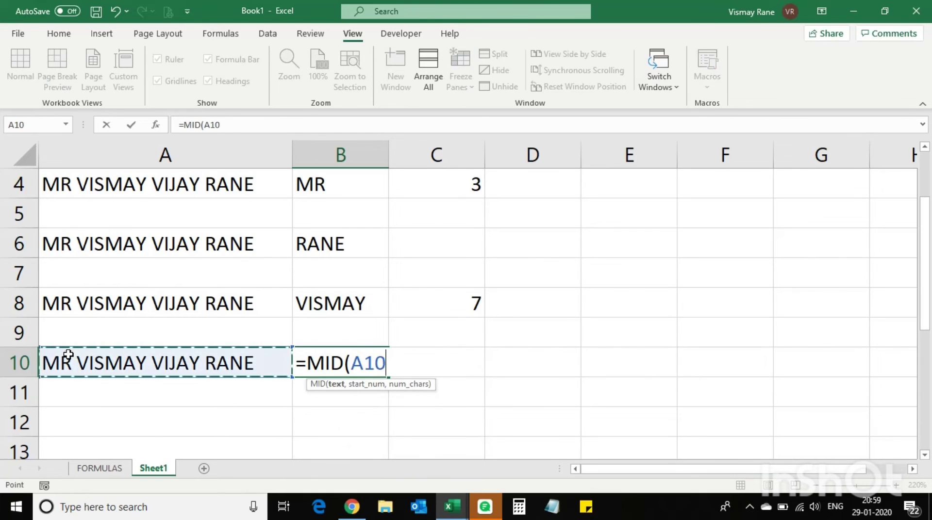
type(",")
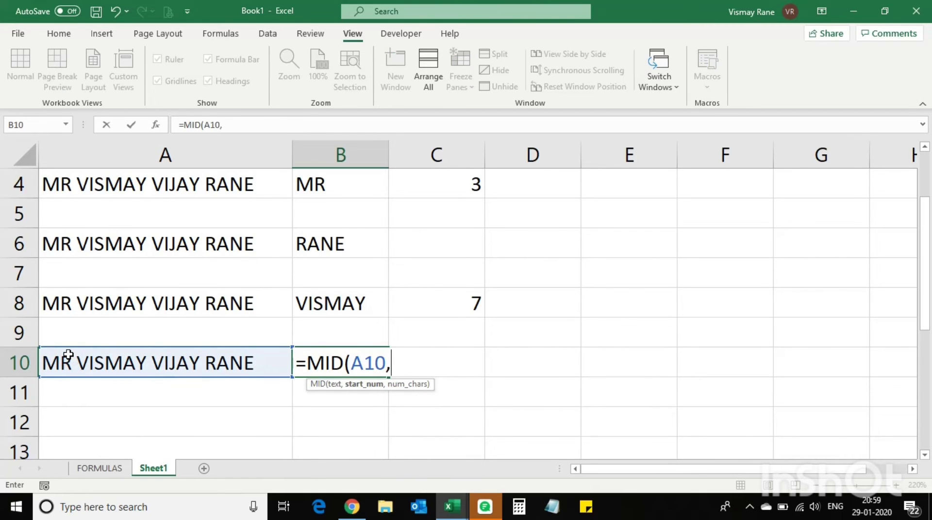
type("11,")
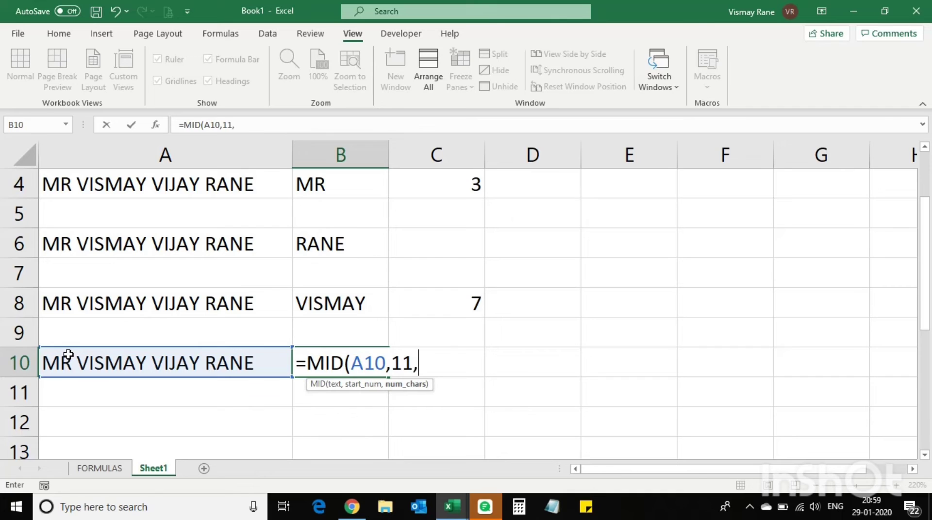
type("5)")
key("Return")
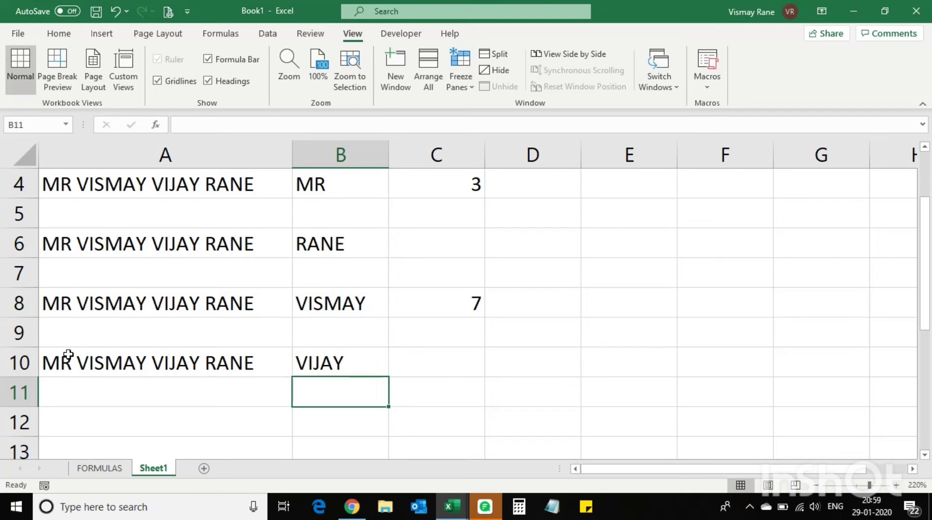
scroll(316, 347, "up", 1)
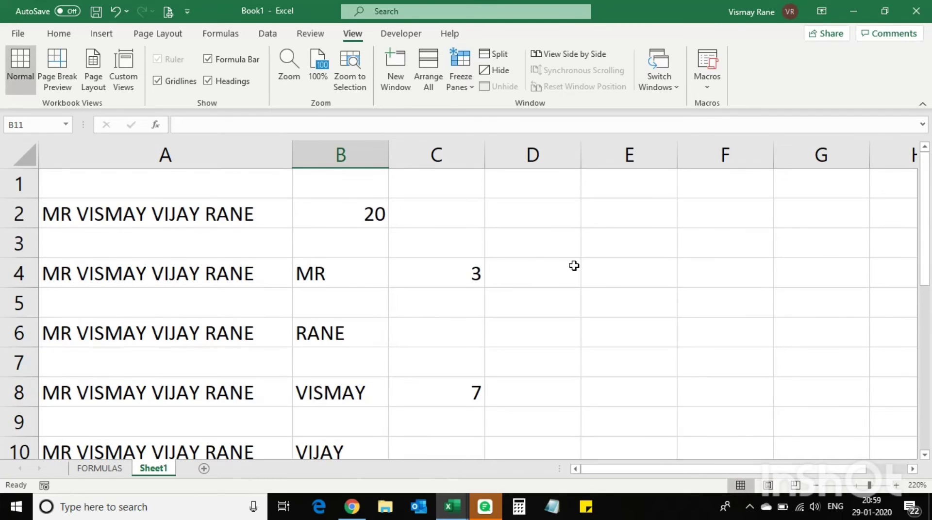
left_click(613, 209)
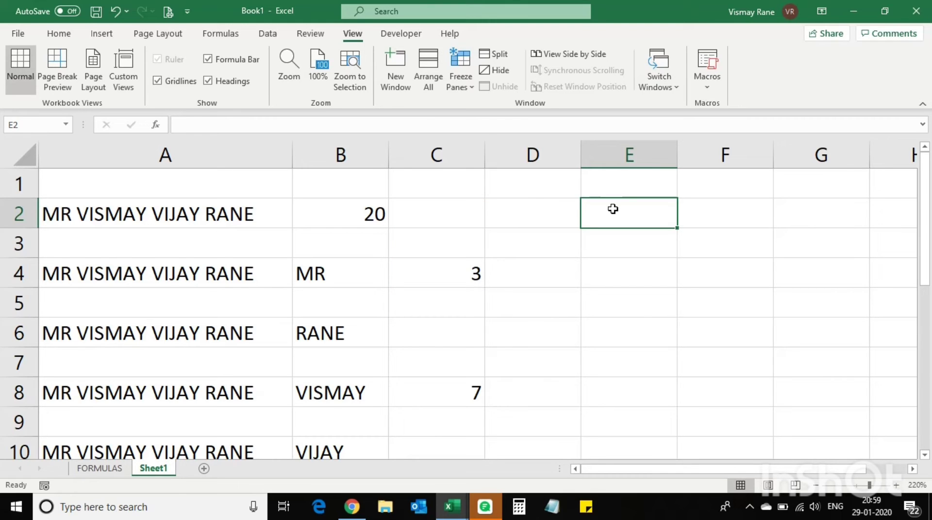
left_click(912, 469)
left_click(912, 469)
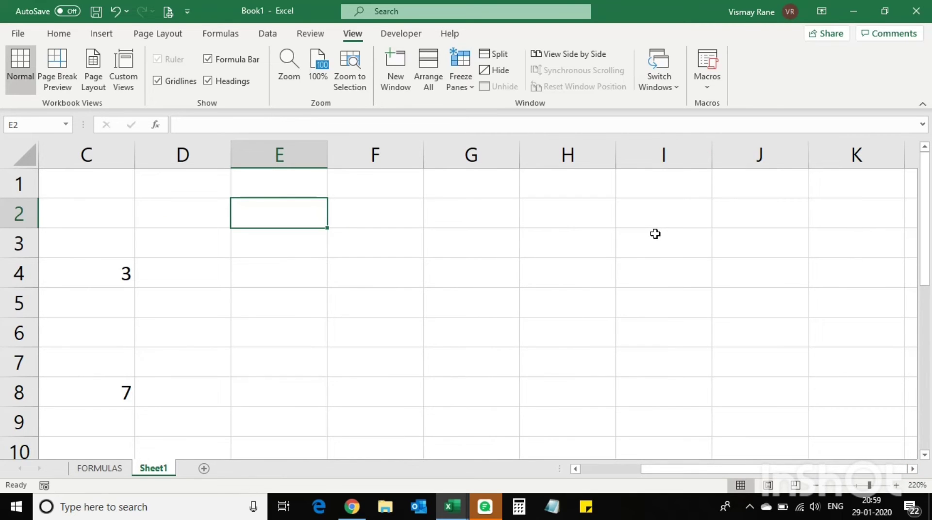
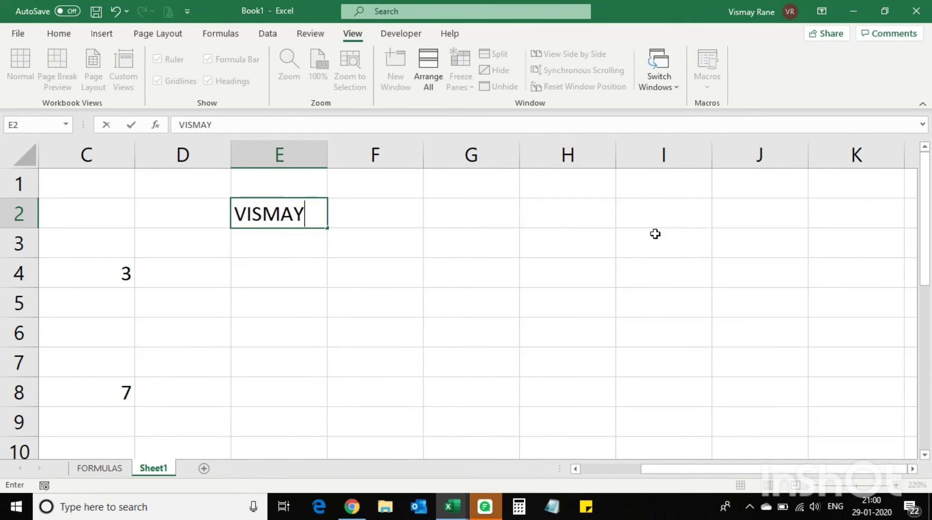
key("Return")
key("Up")
key("Right")
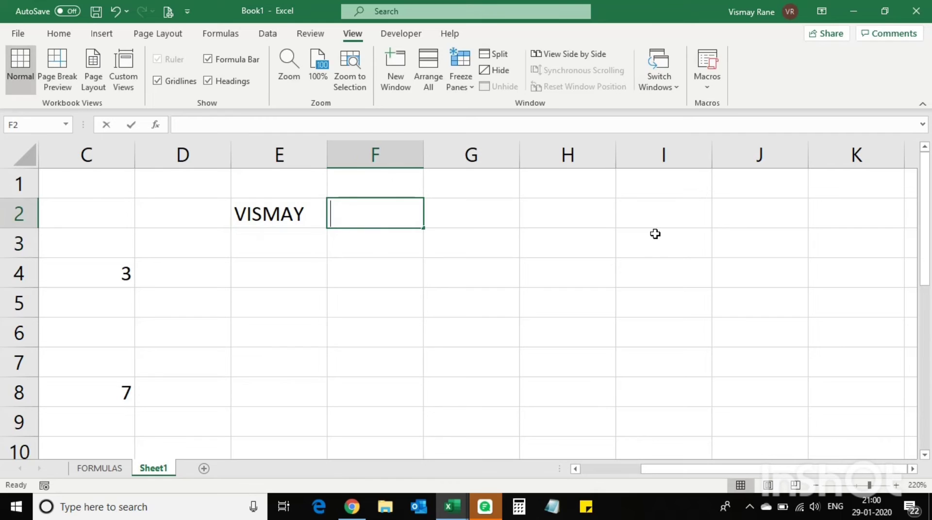
key("Return")
key("Up")
key("Right")
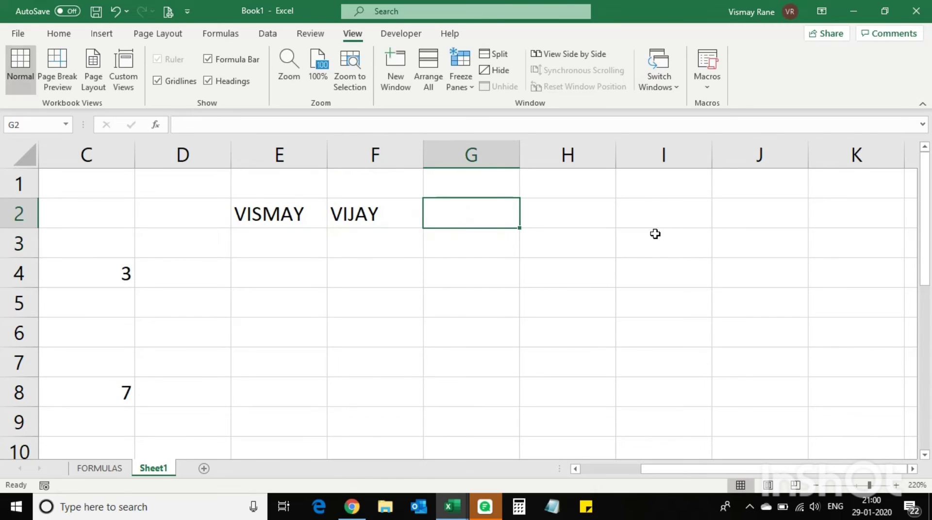
key("Return")
key("Up")
key("Right")
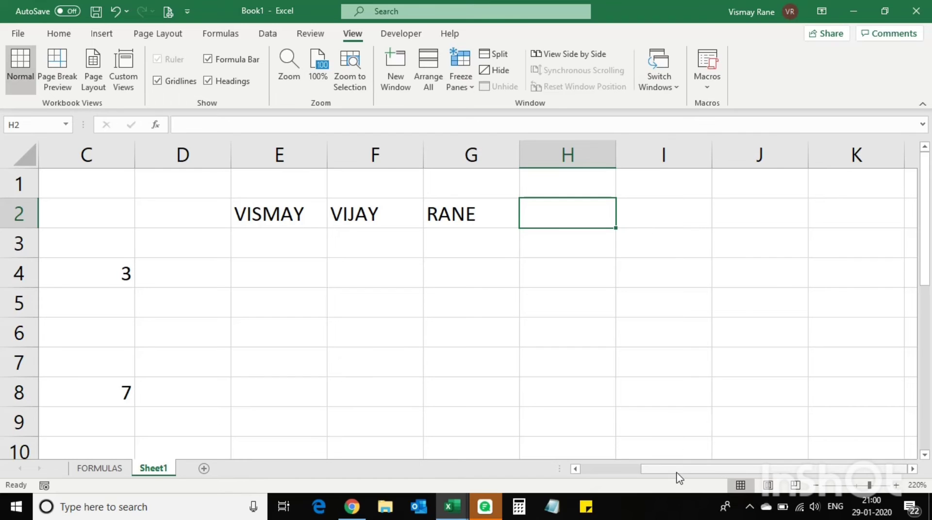
left_click_drag(676, 470, 545, 487)
left_click(114, 210)
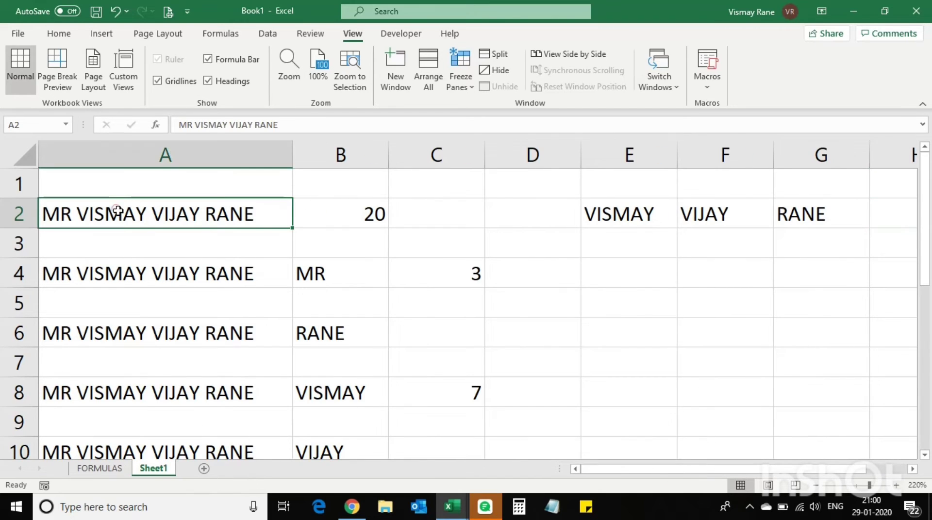
left_click_drag(680, 470, 765, 462)
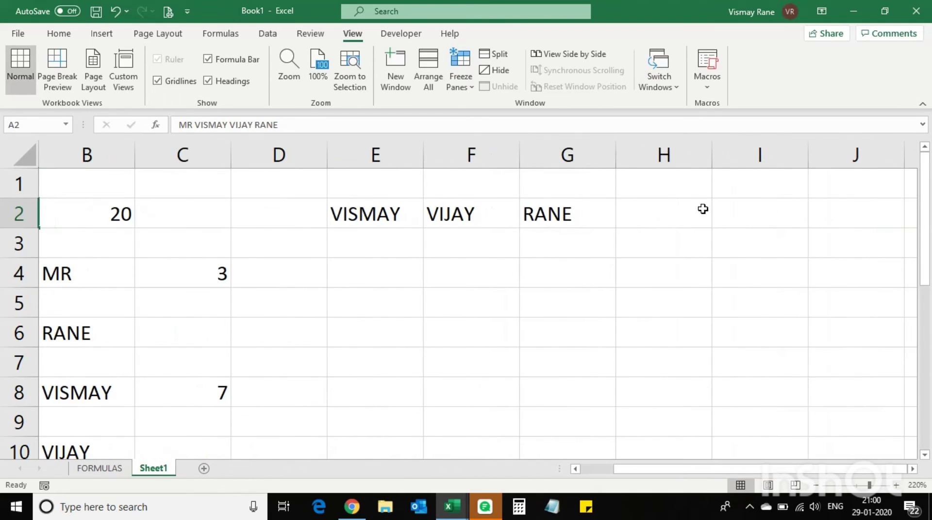
Enter =CONCATENATE(E2," ",F2," ",G2) in H2 to join the name parts with spaces
left_click(658, 209)
type("=CON")
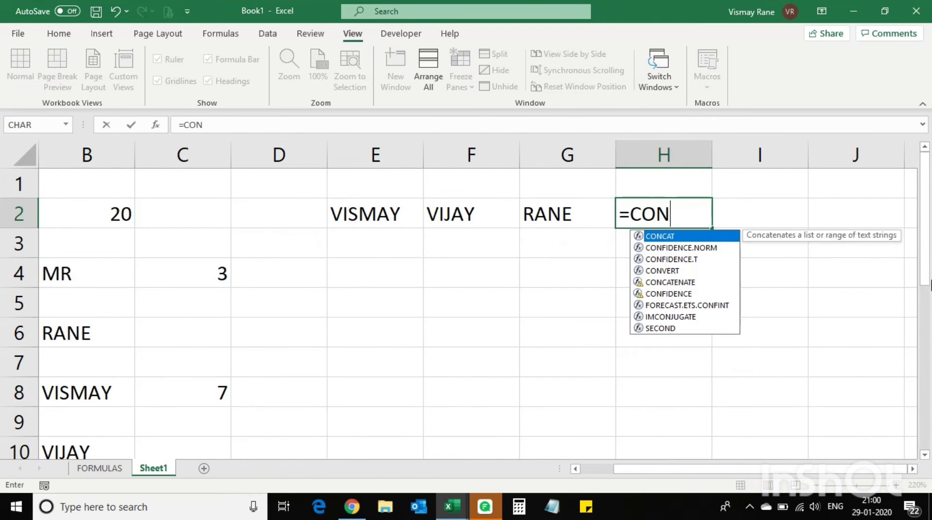
type("CA")
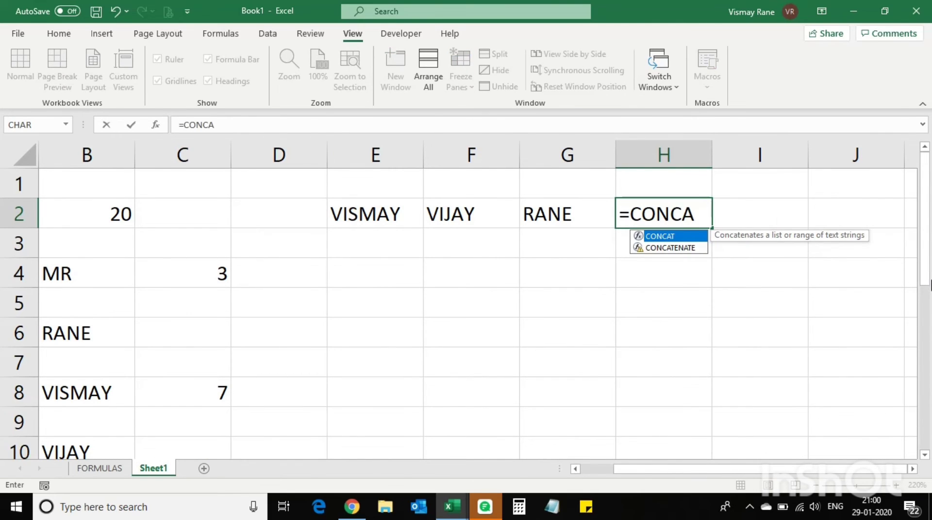
key("Down")
key("Tab")
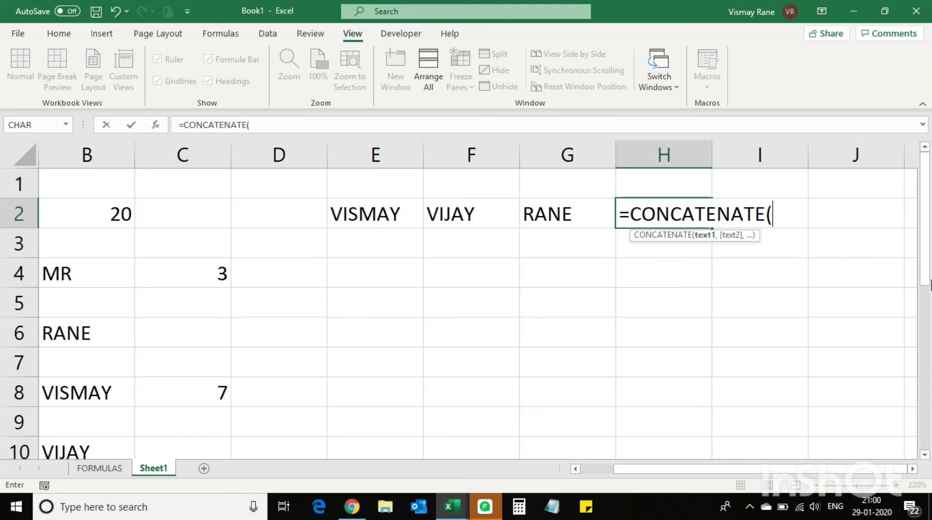
left_click(339, 213)
type(",")
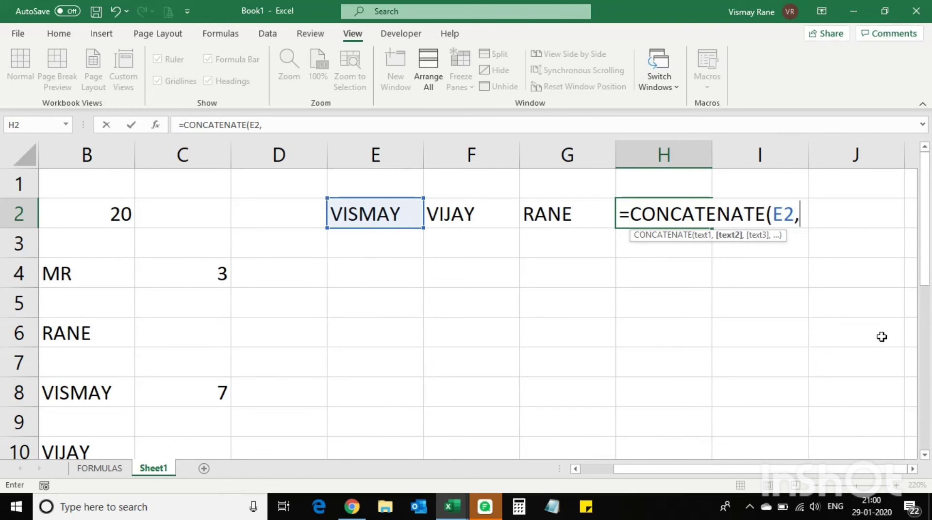
type("\" \"")
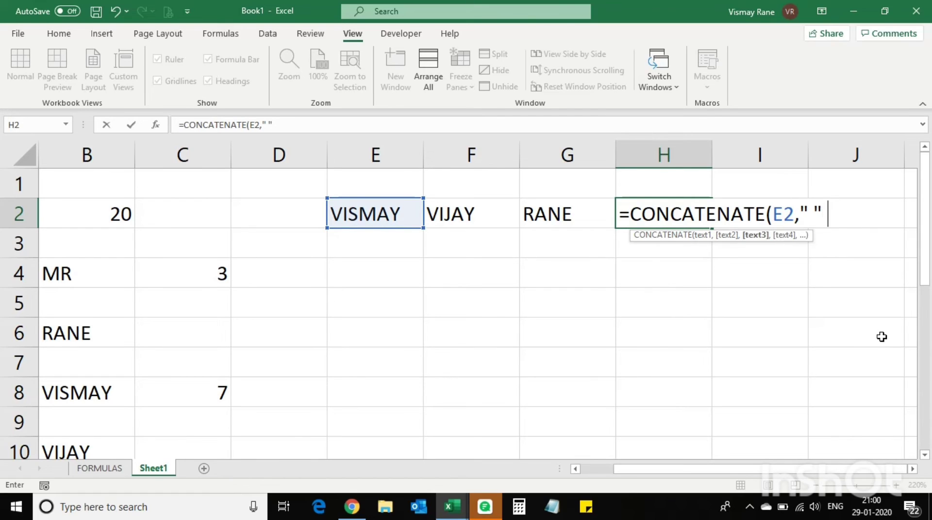
type(",")
left_click(460, 206)
type(",")
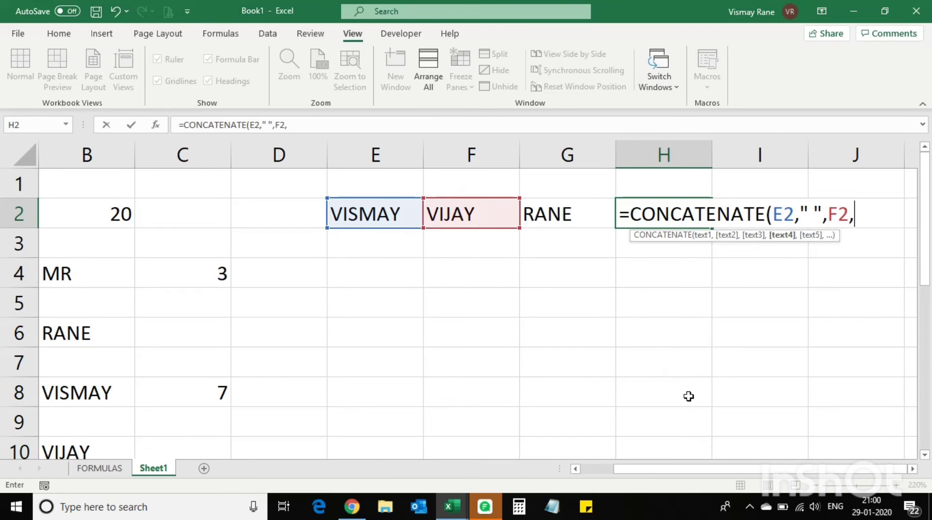
type("\" \",")
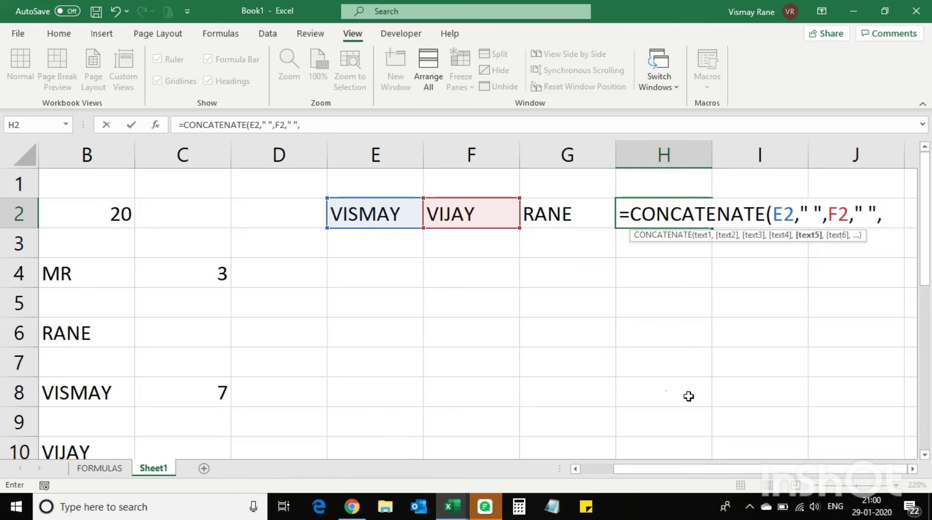
left_click(550, 223)
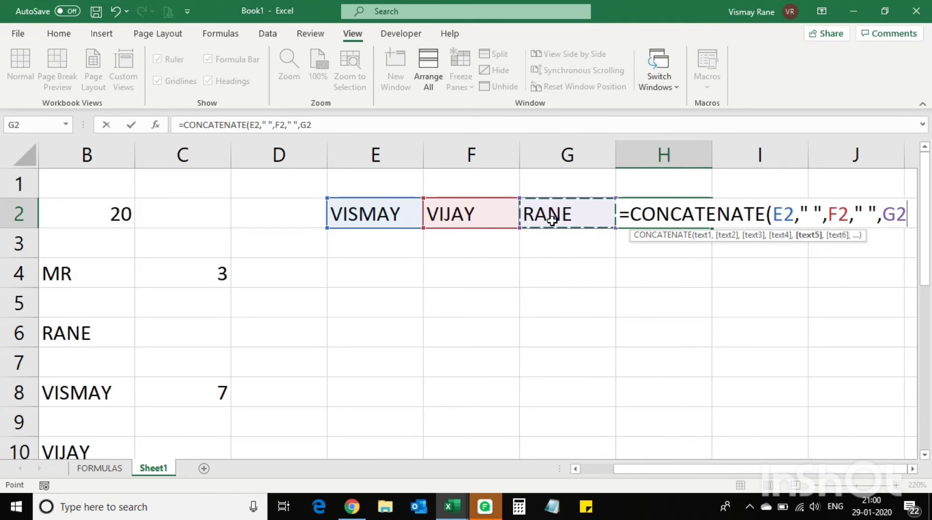
type(")")
key("Return")
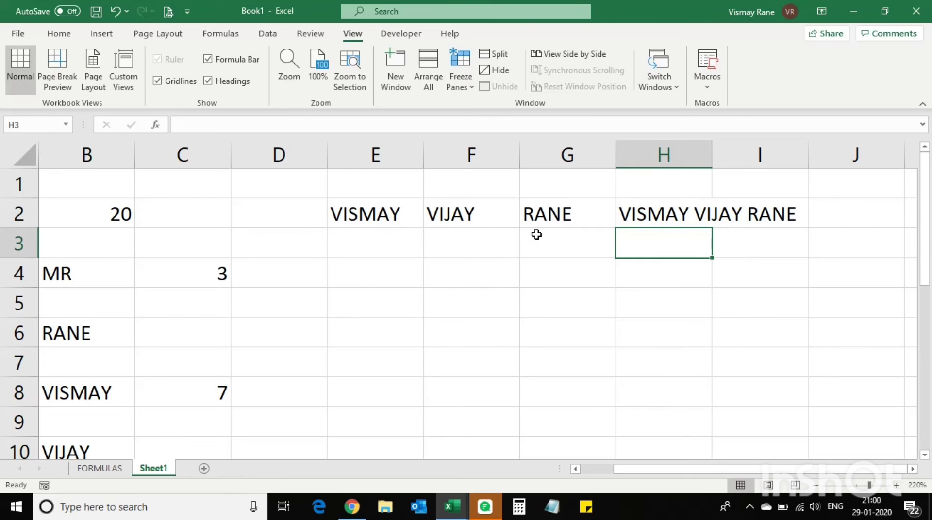
Copy the name parts in E2:G2 into E4:G4
left_click_drag(339, 220, 537, 226)
key("ctrl+c")
left_click(380, 281)
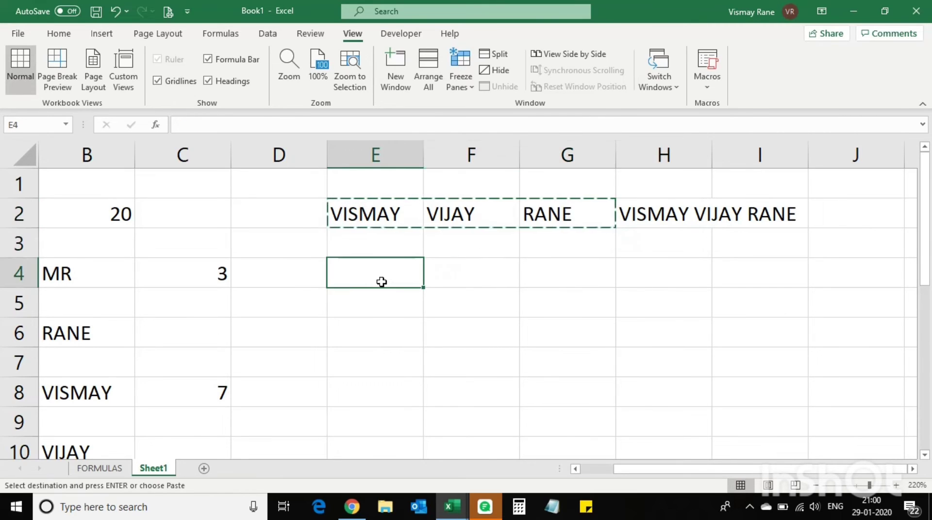
key("ctrl+v")
left_click(676, 268)
key("Escape")
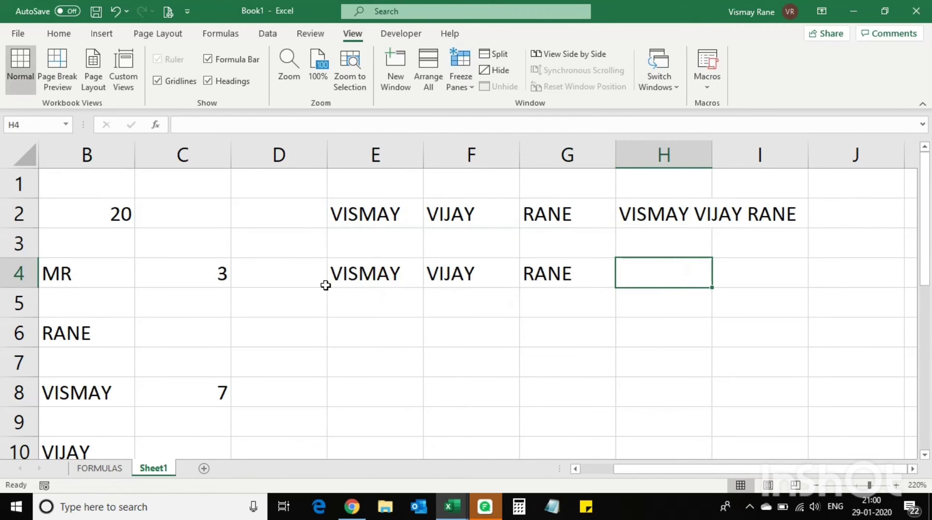
left_click(301, 283)
Start a CONCATENATE formula in H4 with the title "MR" followed by a space
left_click(677, 275)
type("=CPN")
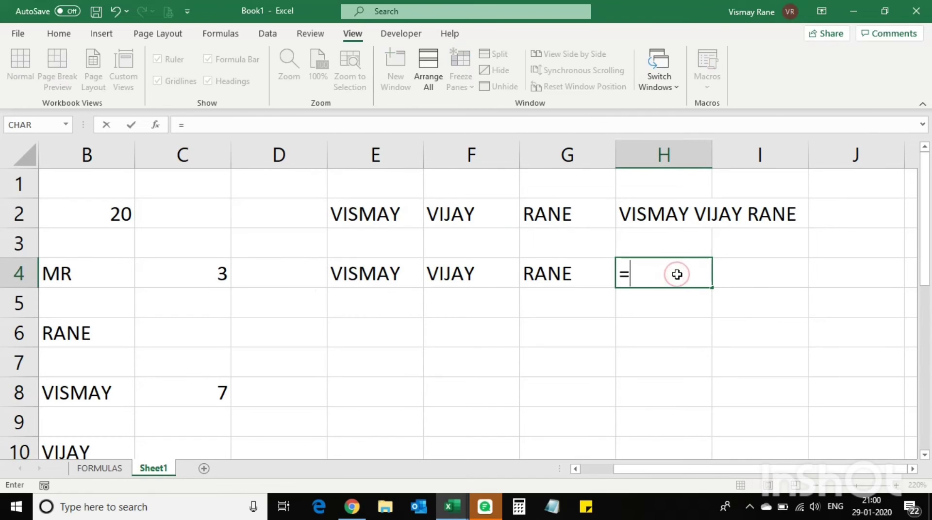
key("BackSpace")
key("BackSpace")
type("ONC")
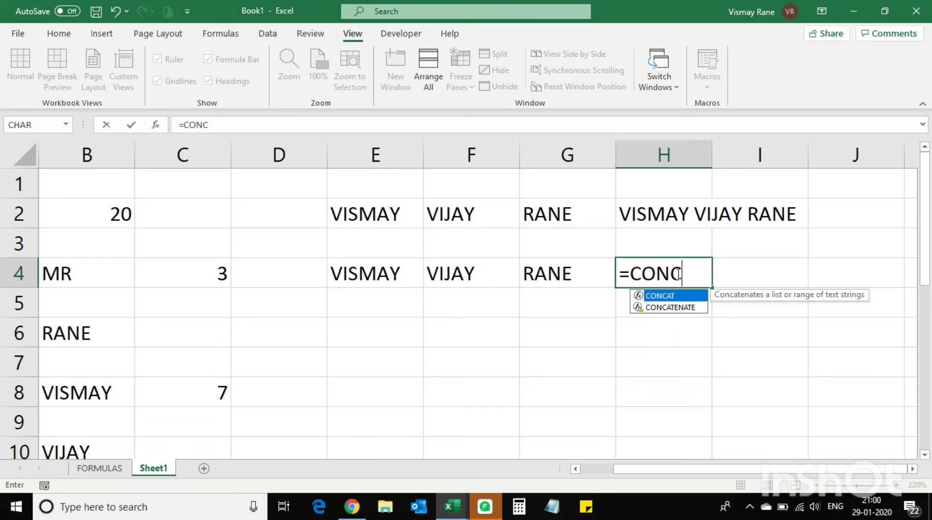
left_click(679, 308)
double_click(679, 308)
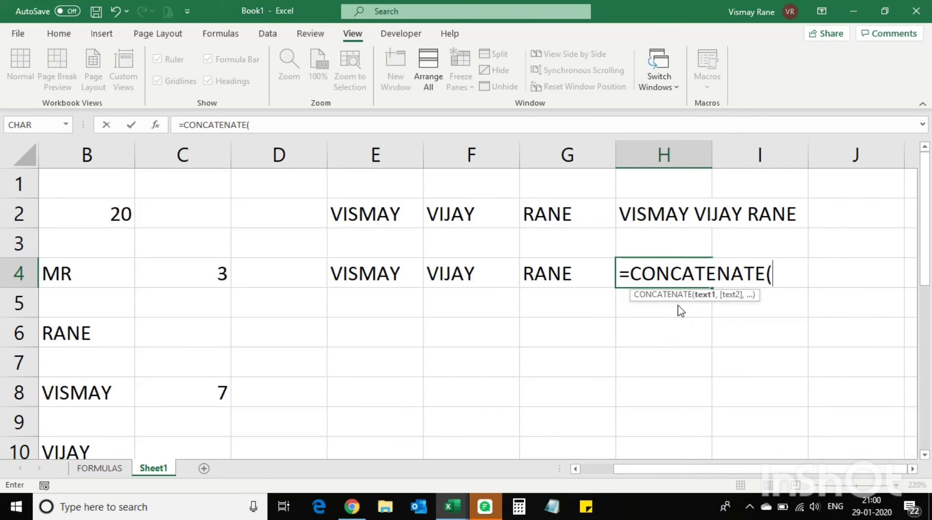
type("\"m")
key("BackSpace")
type("NR")
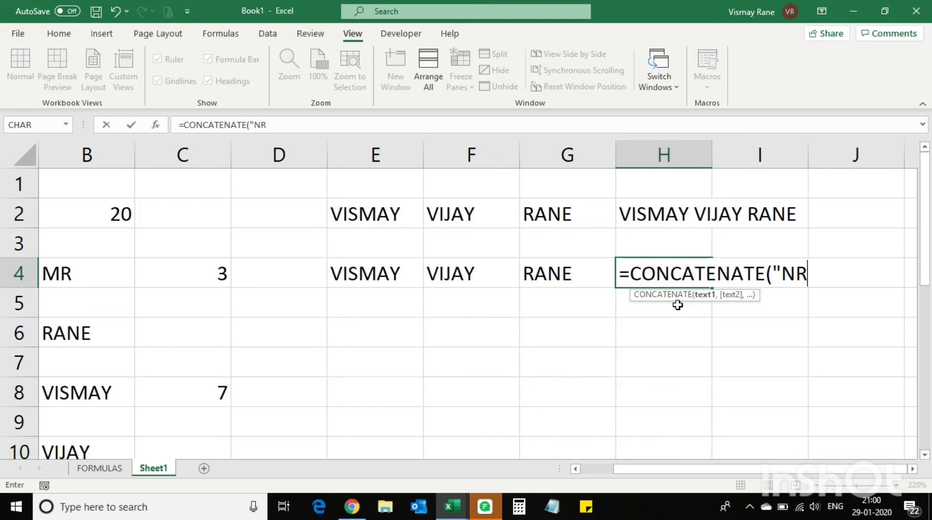
key("BackSpace")
key("BackSpace")
type("MR\"")
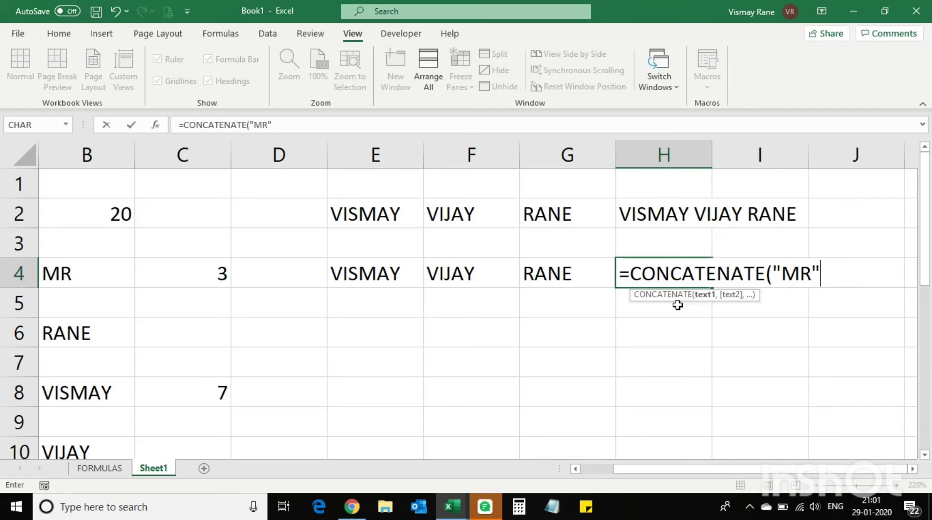
type(",")
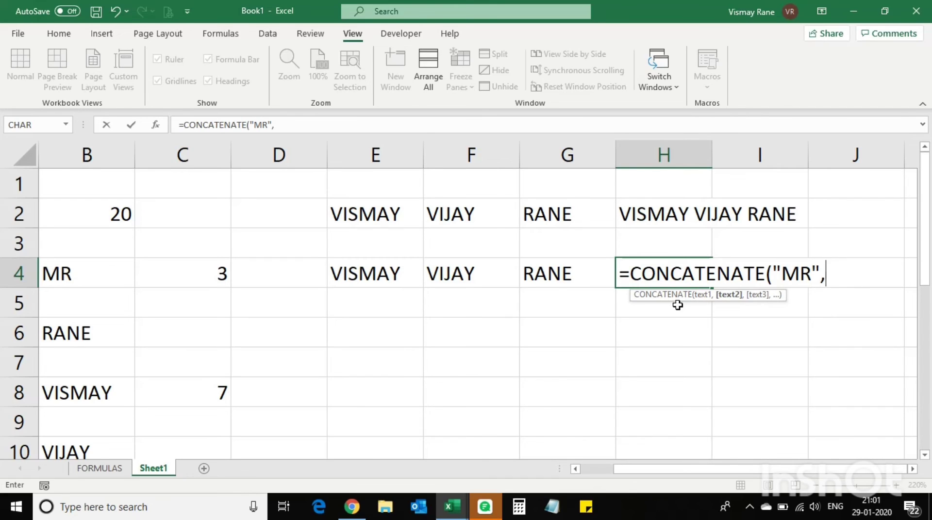
type("\" \",")
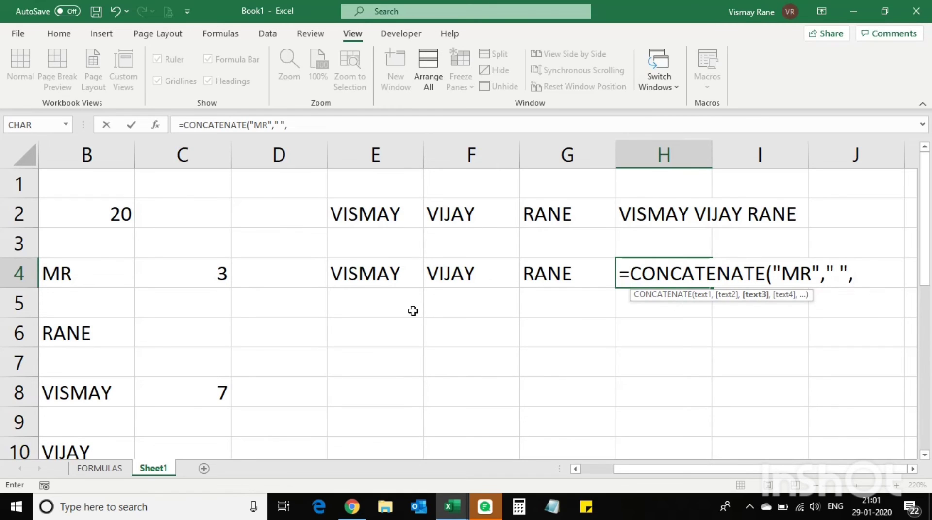
left_click(356, 277)
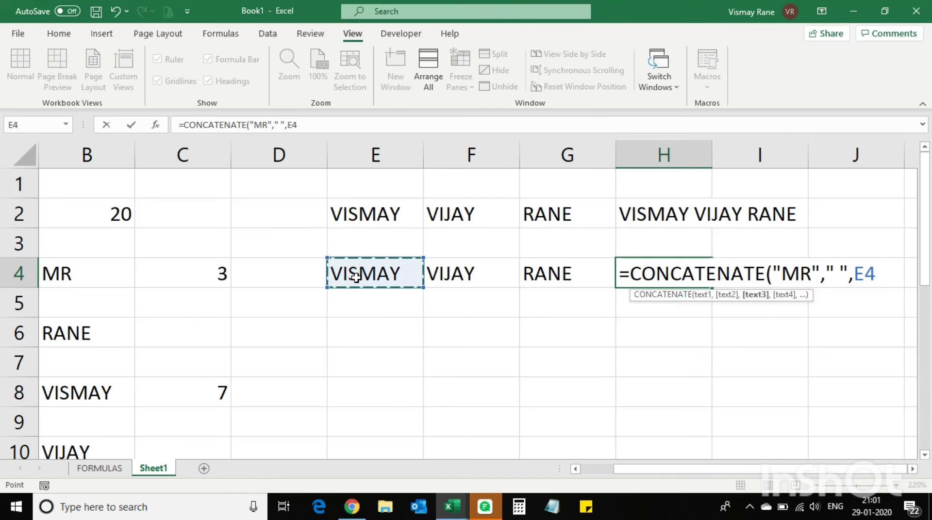
type(",\"")
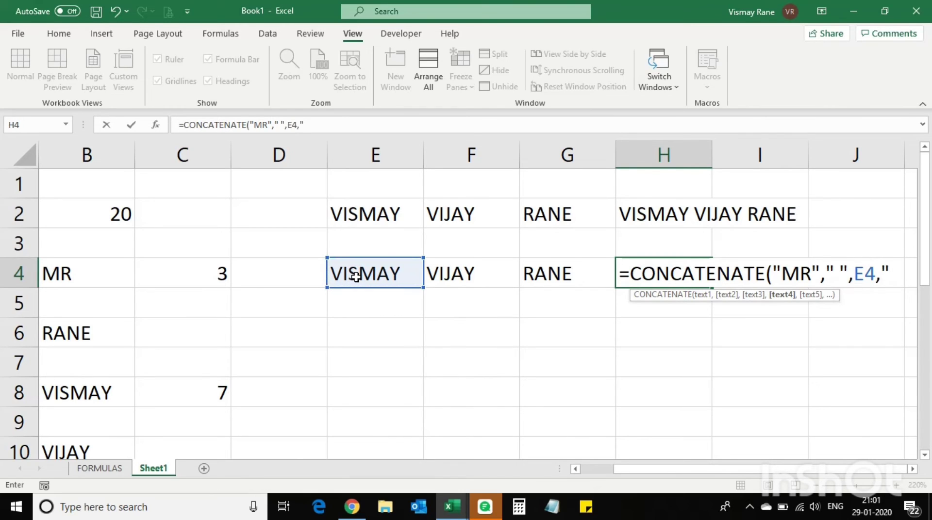
type(" \",")
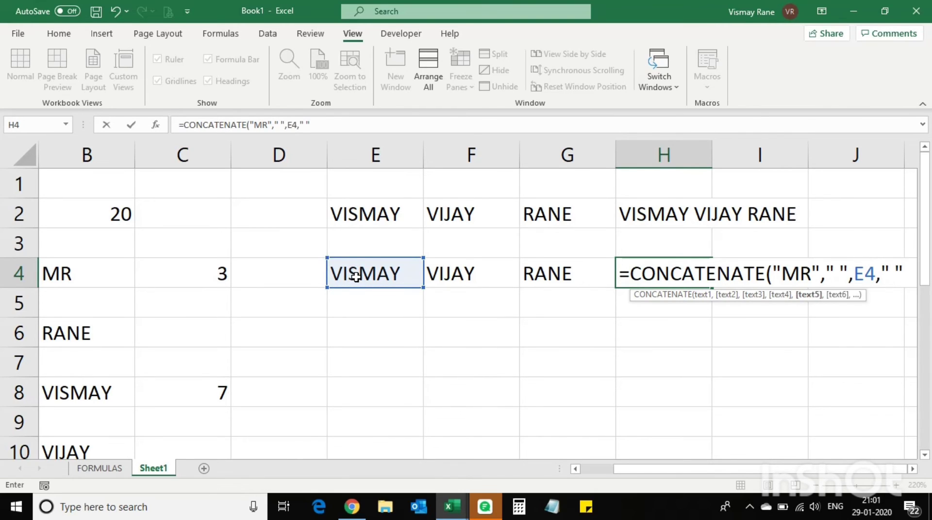
left_click(477, 265)
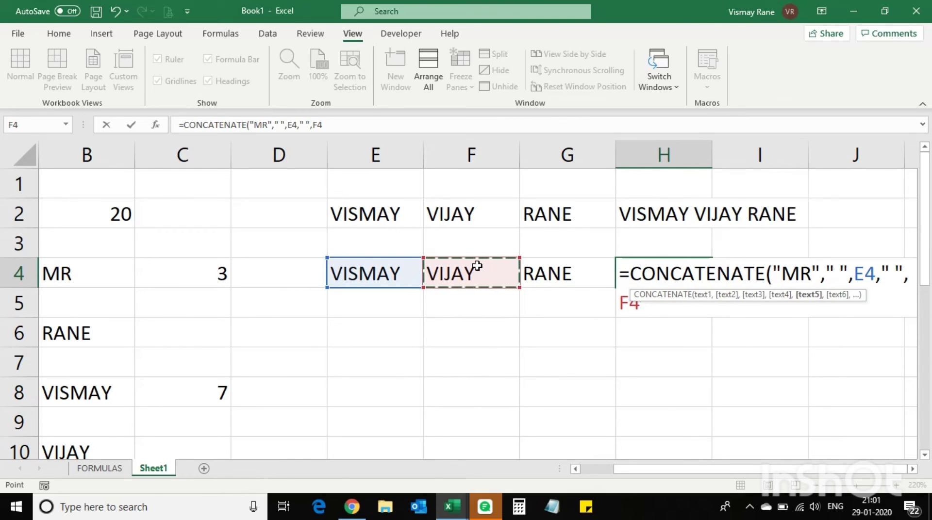
type(",")
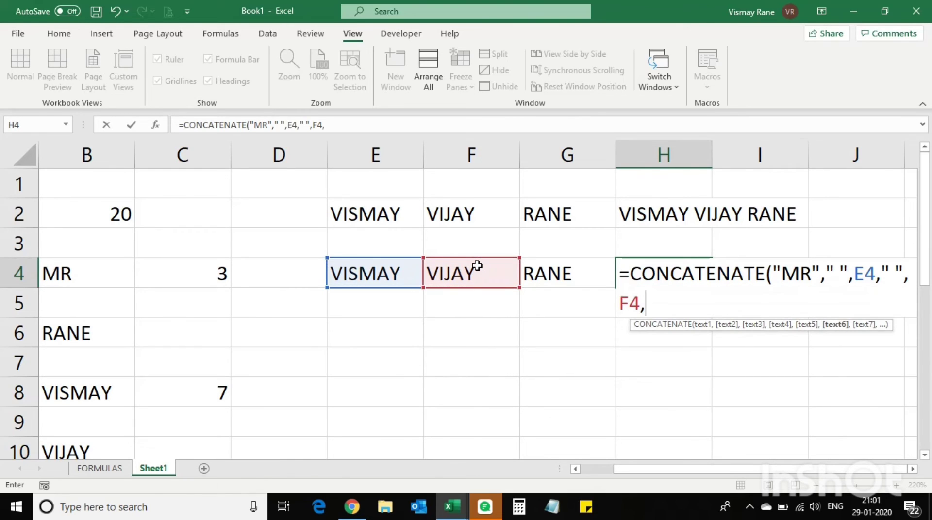
left_click(913, 468)
left_click(913, 470)
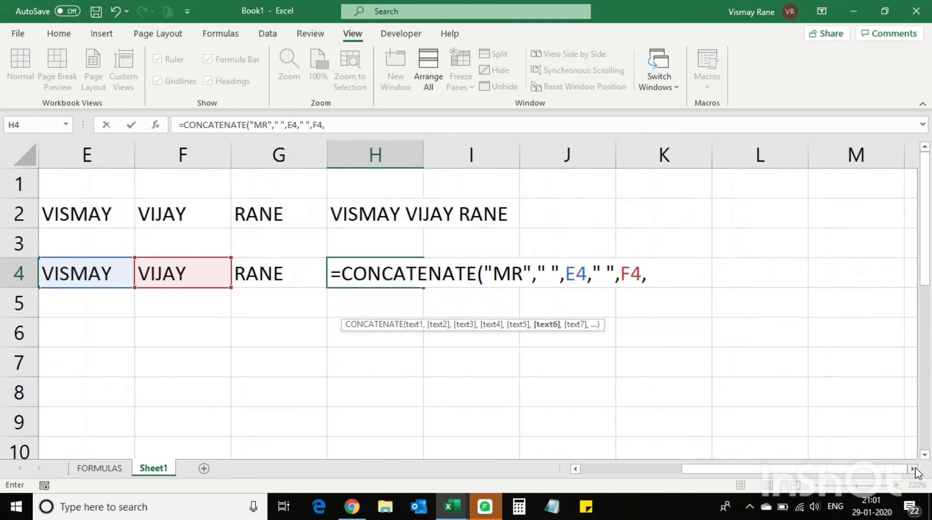
type("\" \",")
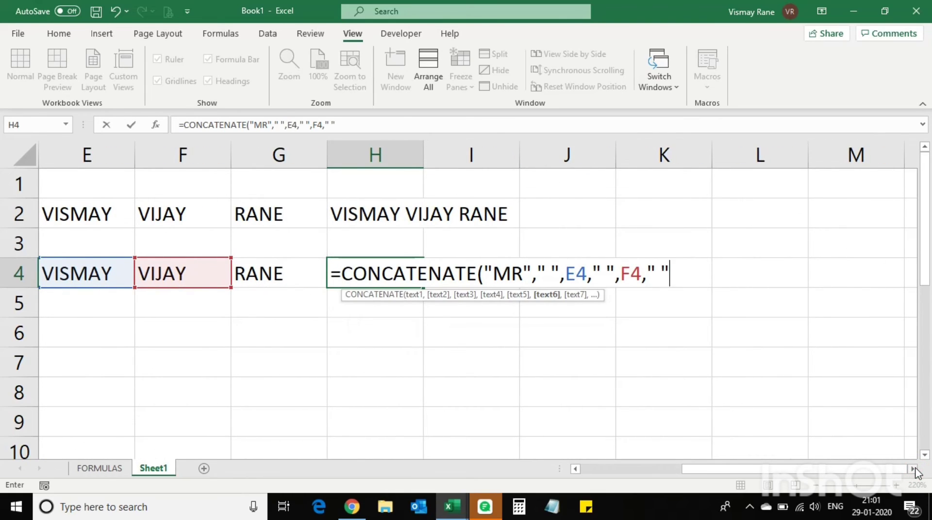
left_click(293, 278)
type(")")
key("Return")
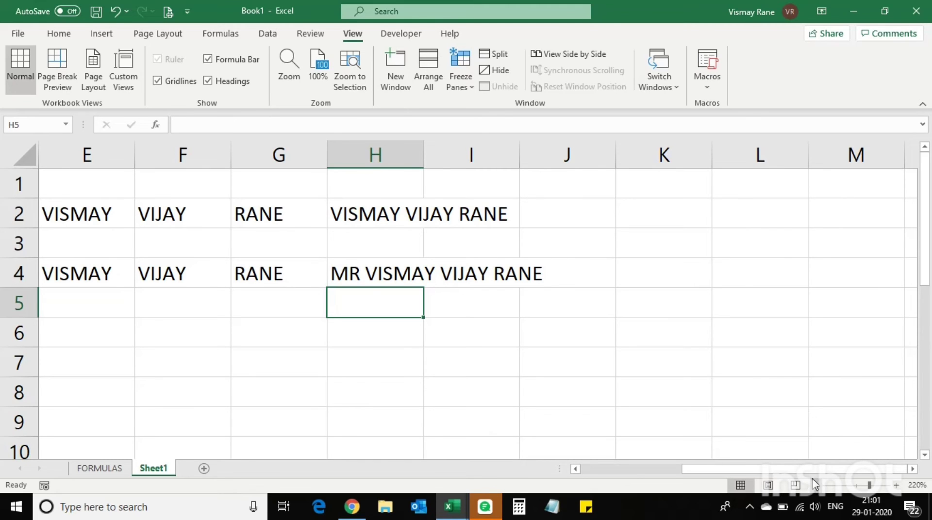
left_click_drag(815, 469, 766, 472)
left_click_drag(396, 273, 537, 271)
key("ctrl+c")
left_click(388, 338)
key("ctrl+v")
left_click(645, 325)
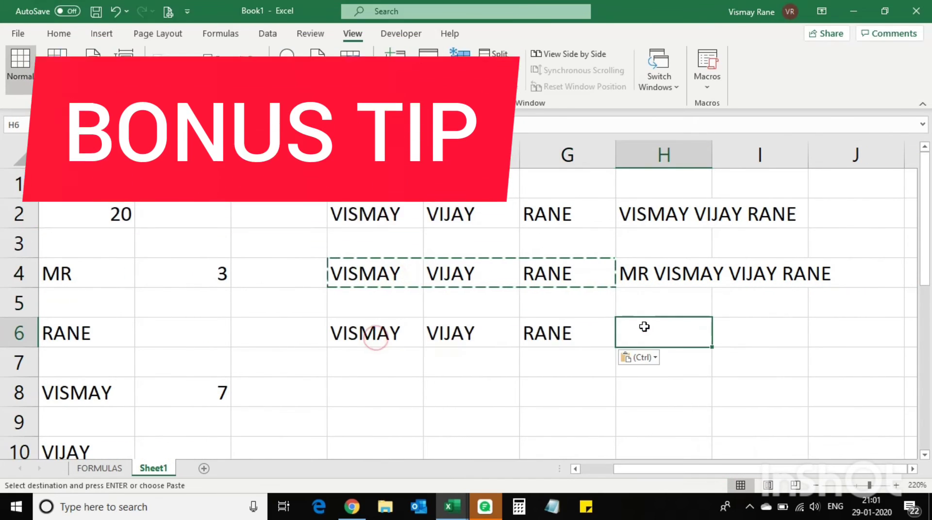
key("Escape")
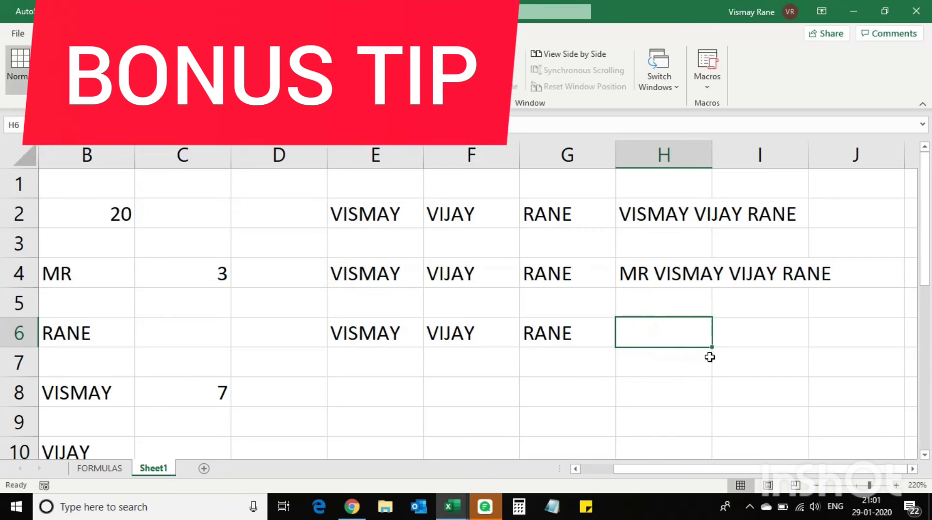
type("=")
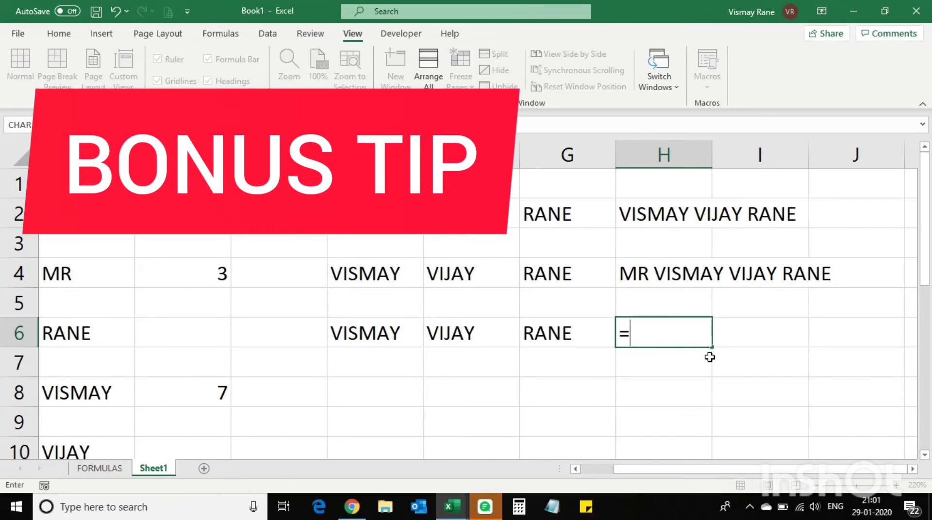
key("Left")
key("Left")
key("Left")
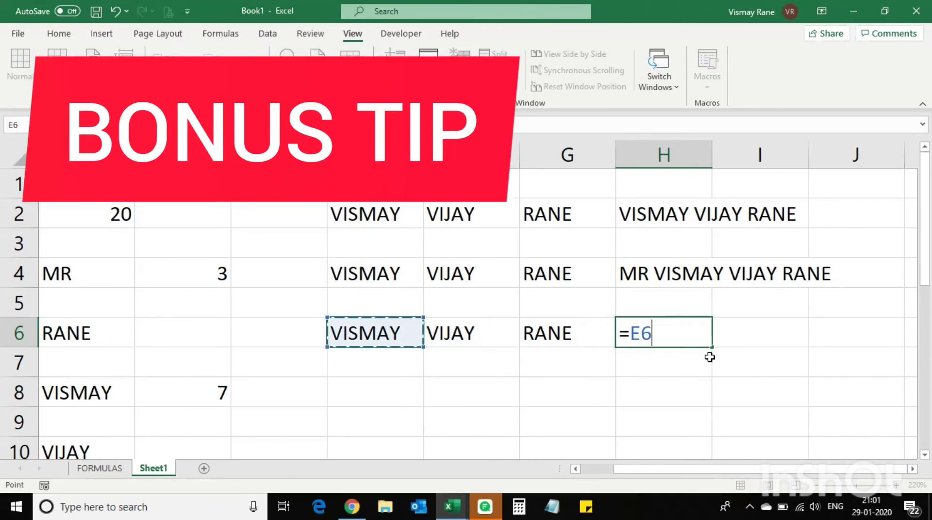
type("&")
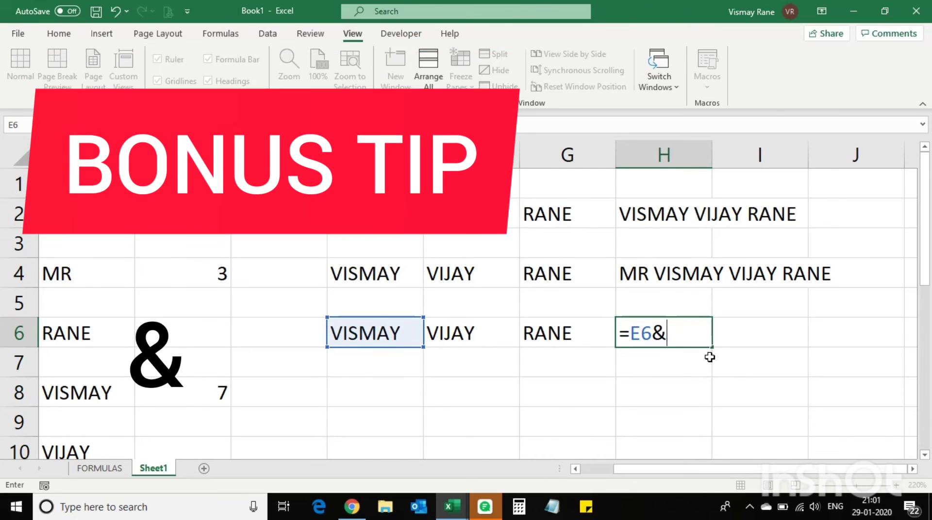
type("\" ")
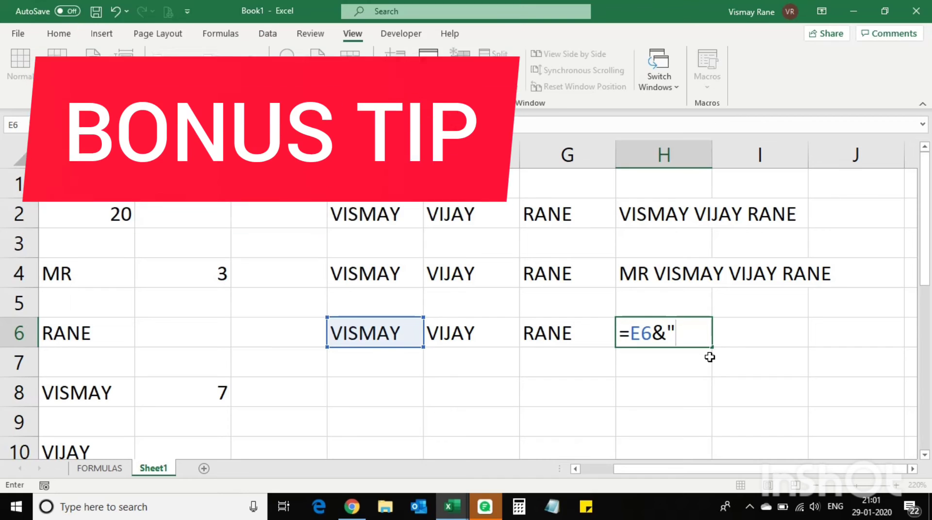
type("\"")
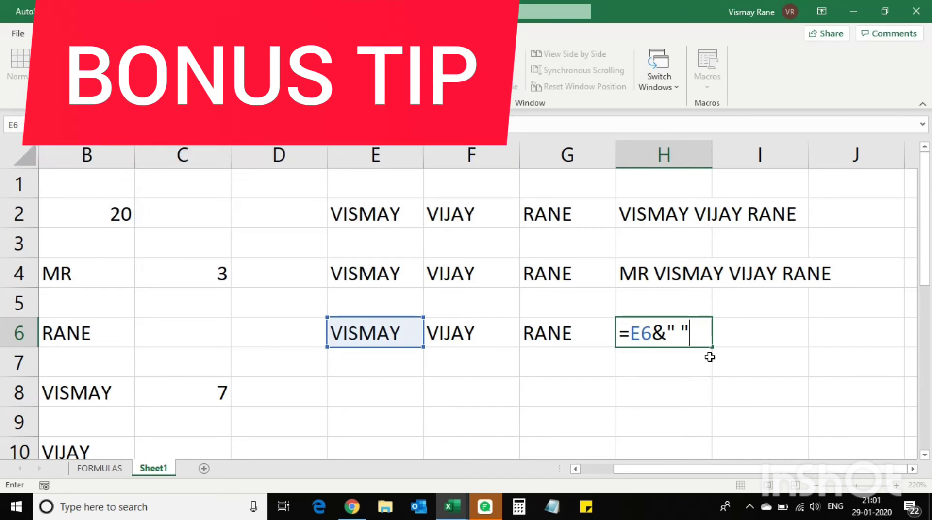
type("&")
left_click(485, 332)
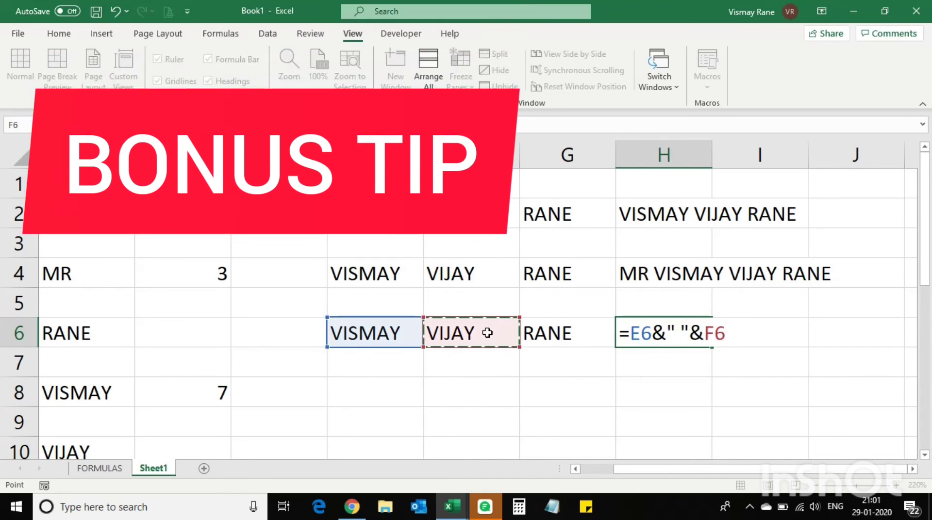
type("&\"")
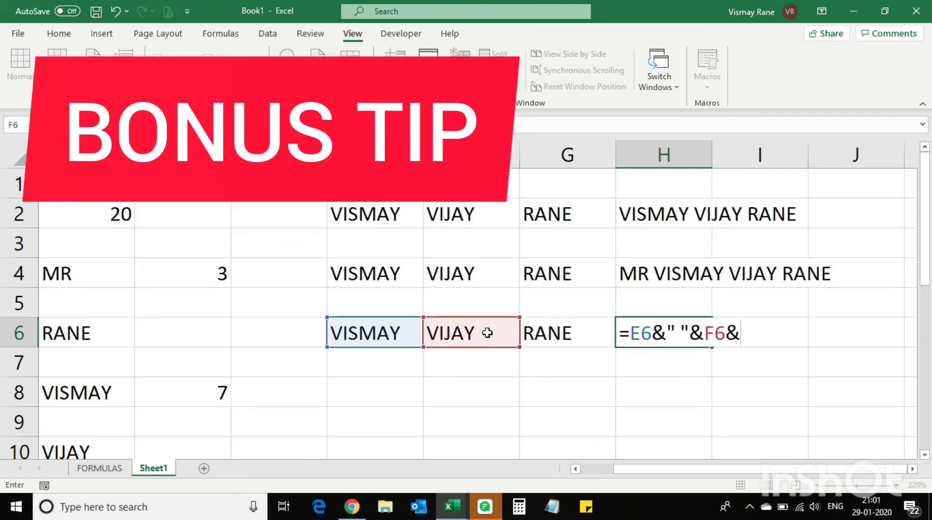
type(" \"&")
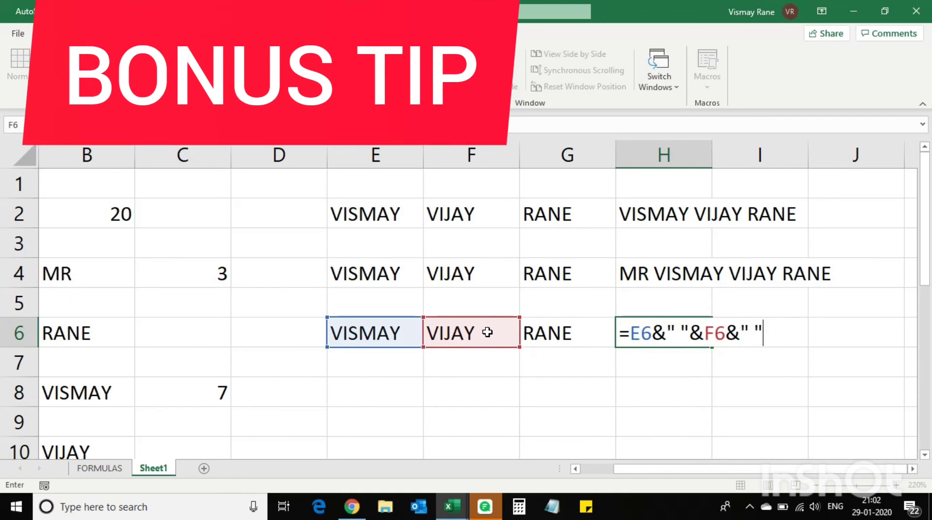
left_click(563, 332)
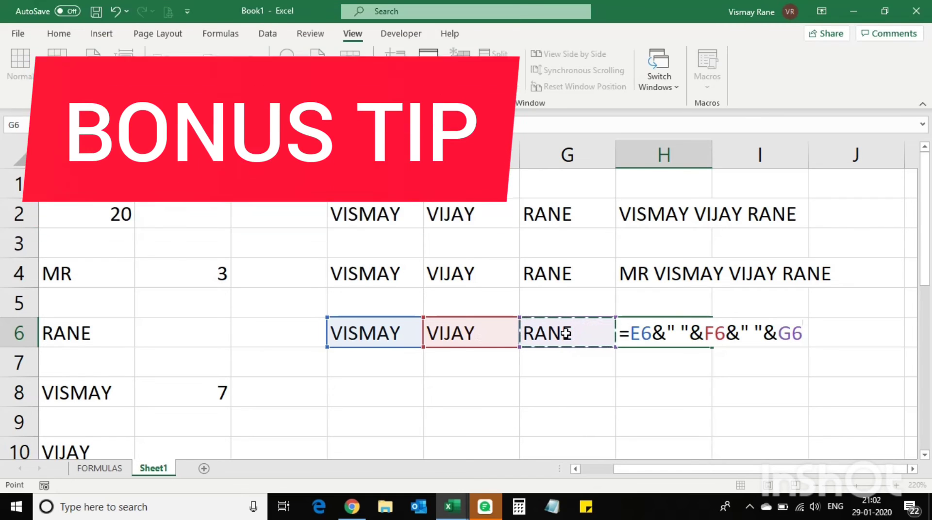
key("Return")
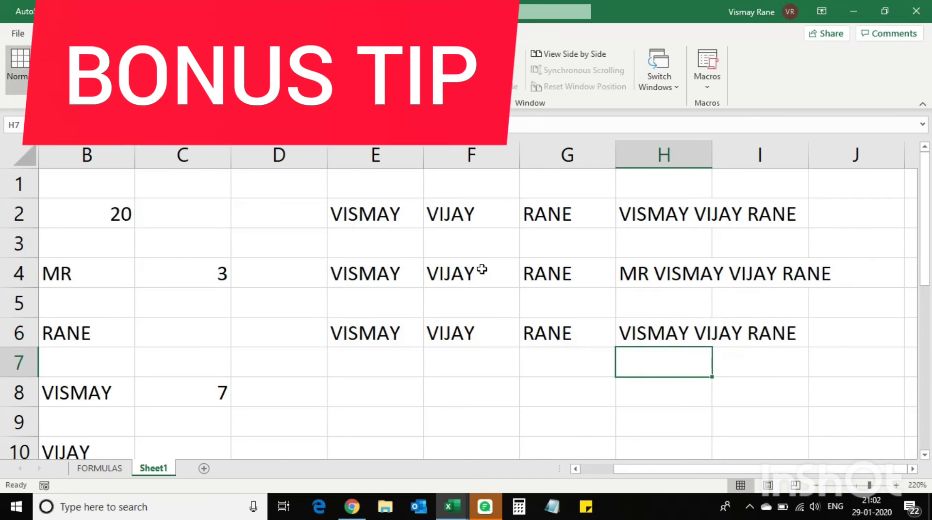
Copy the E4:G4 name parts into E8:G8 and move to H8
left_click(685, 215)
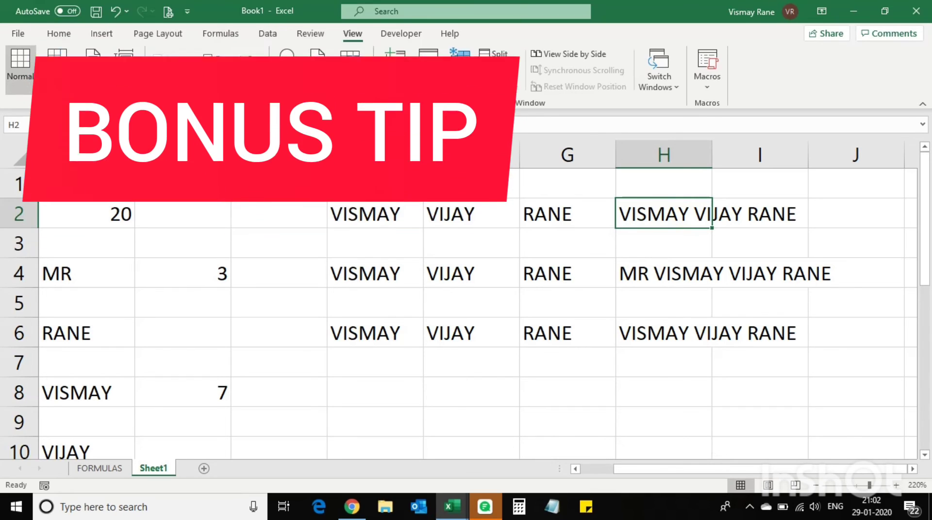
left_click_drag(382, 283, 534, 269)
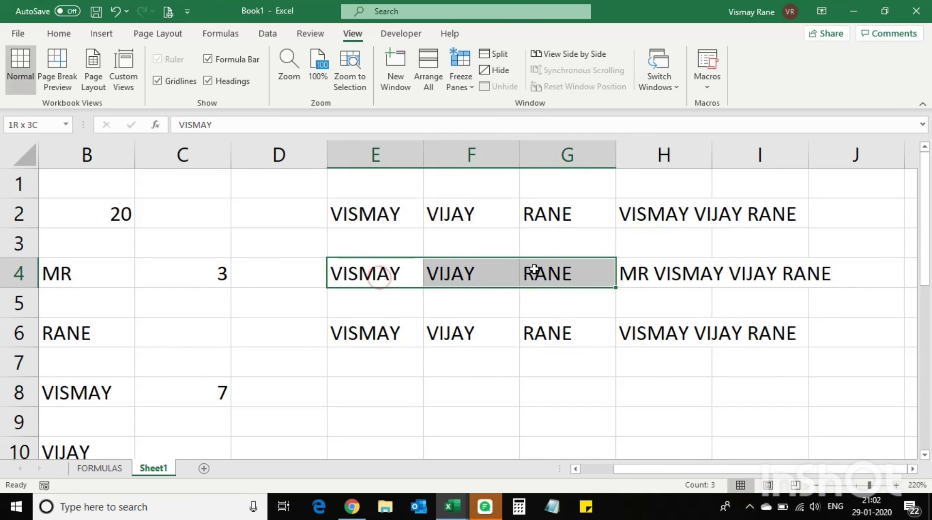
key("ctrl+c")
left_click(387, 388)
key("ctrl+v")
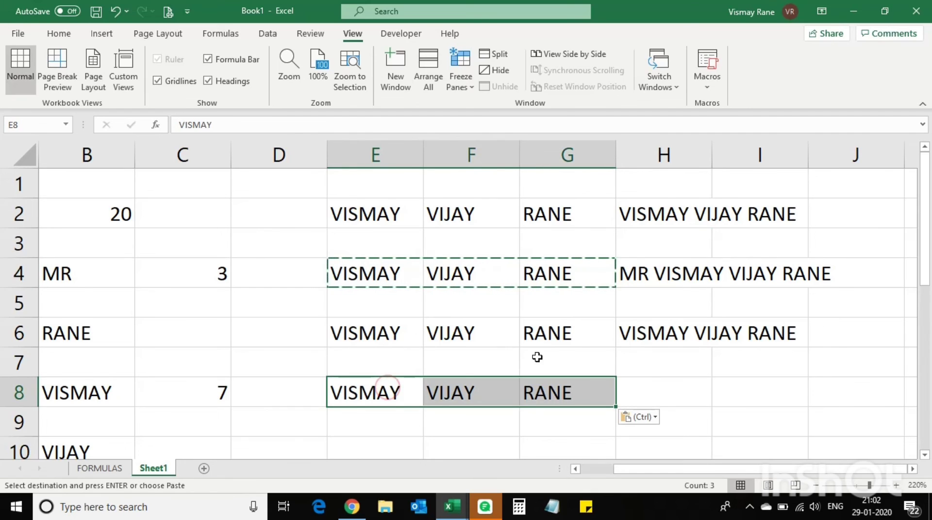
left_click(646, 383)
key("Escape")
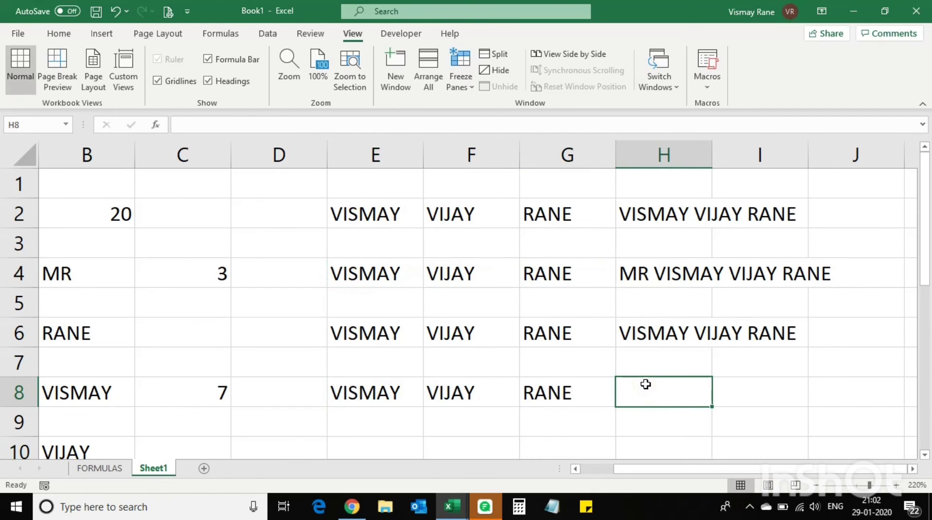
Enter ="MR"&" "&E8 in H8 to show MR VISMAY, then reopen the formula for editing
type("=")
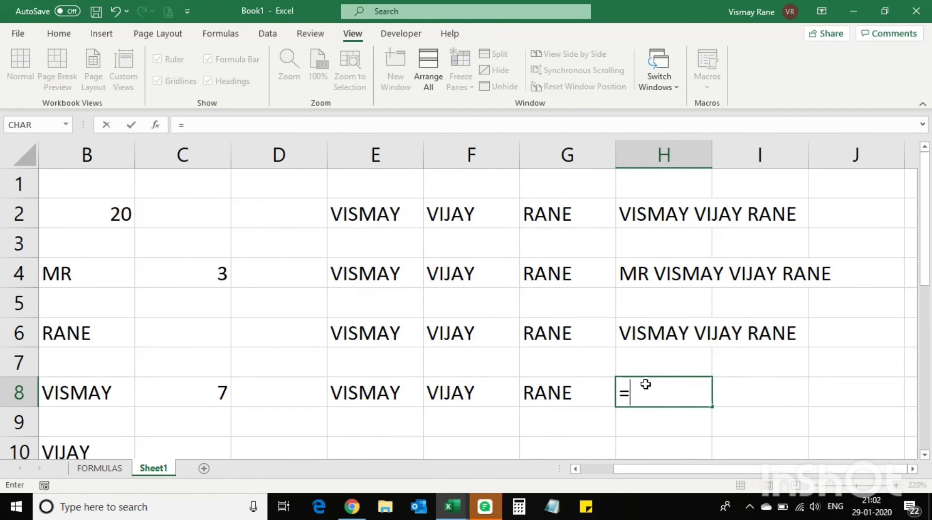
type("\"MR\"&\" \"")
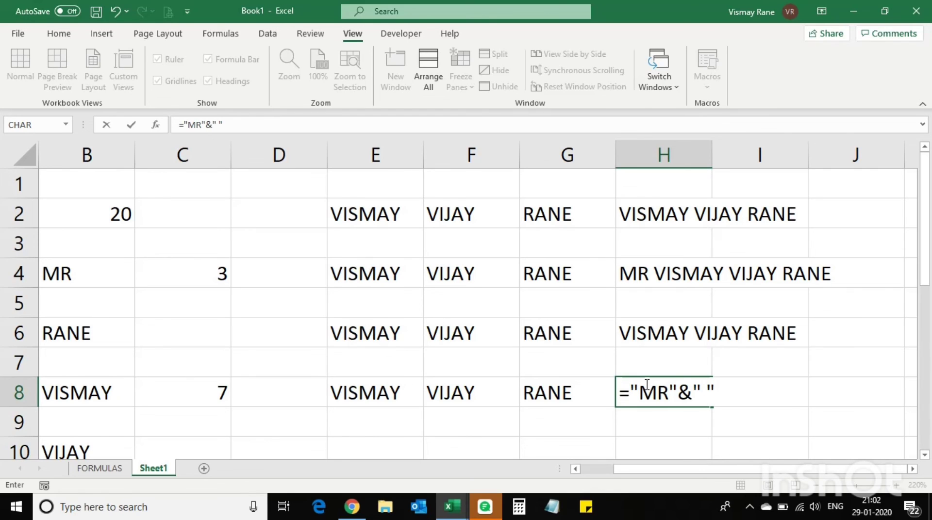
type("&")
left_click(391, 401)
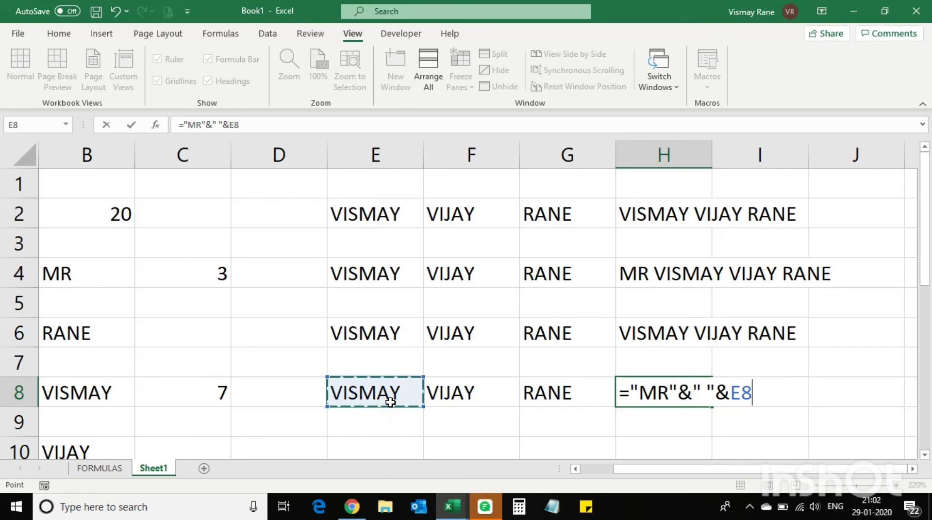
key("Return")
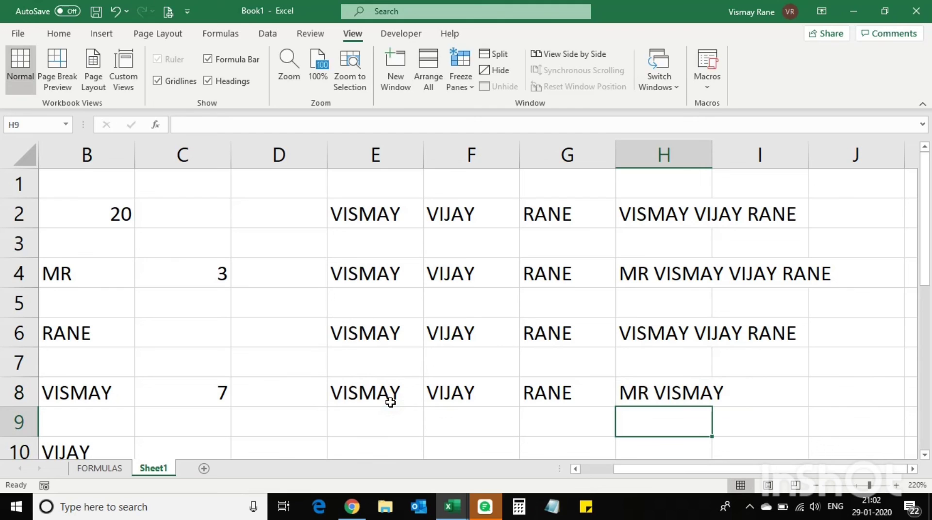
left_click(708, 392)
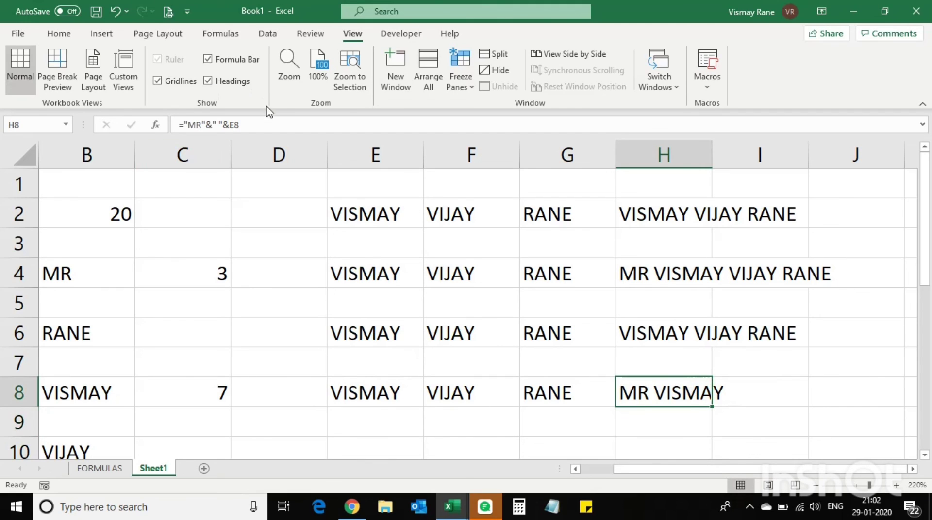
left_click(258, 124)
type("&")
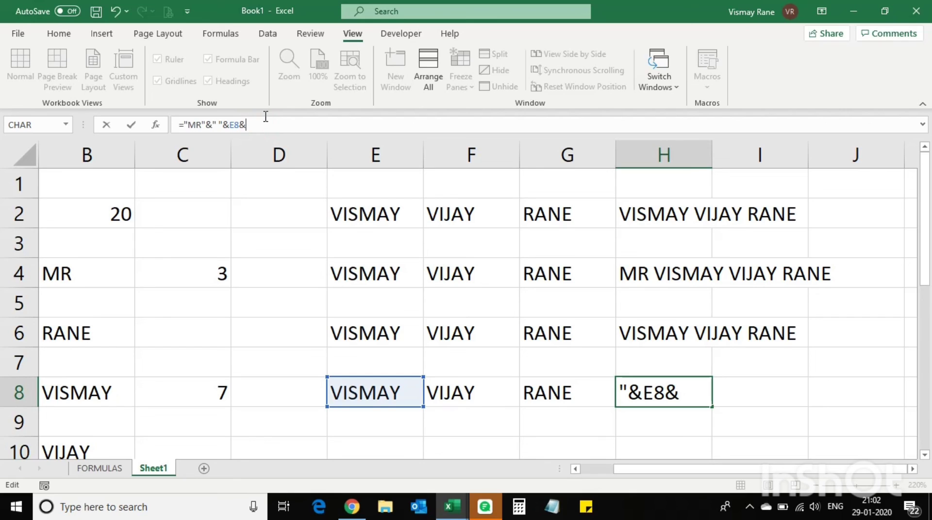
type("\" \"&")
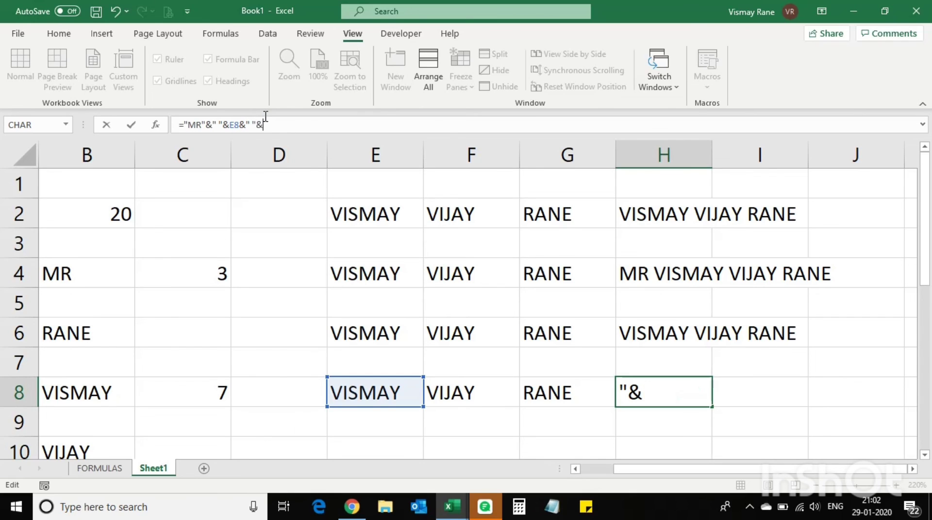
left_click(481, 396)
type("&")
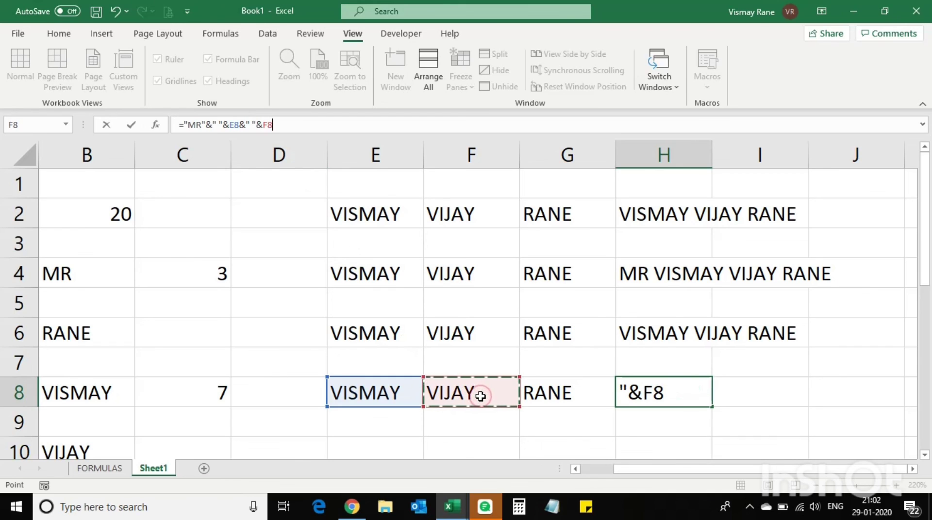
type("\"")
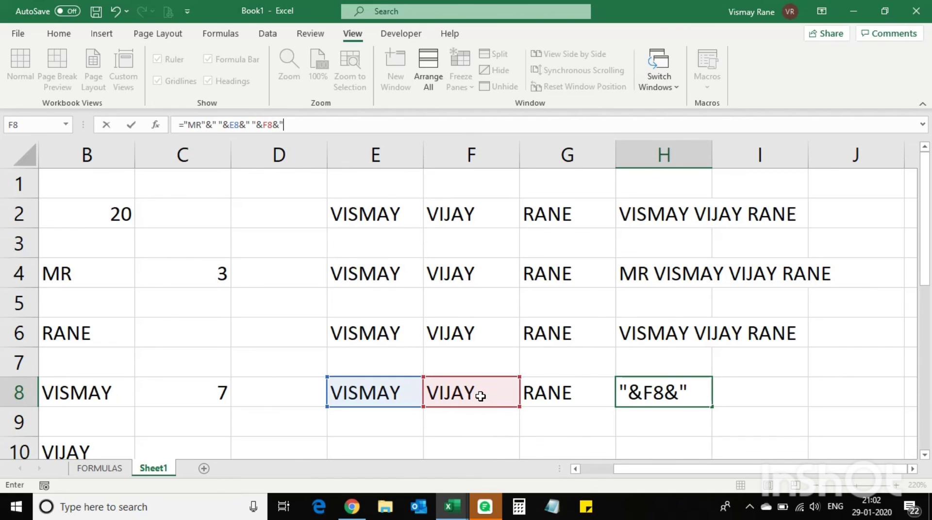
type(" \"&")
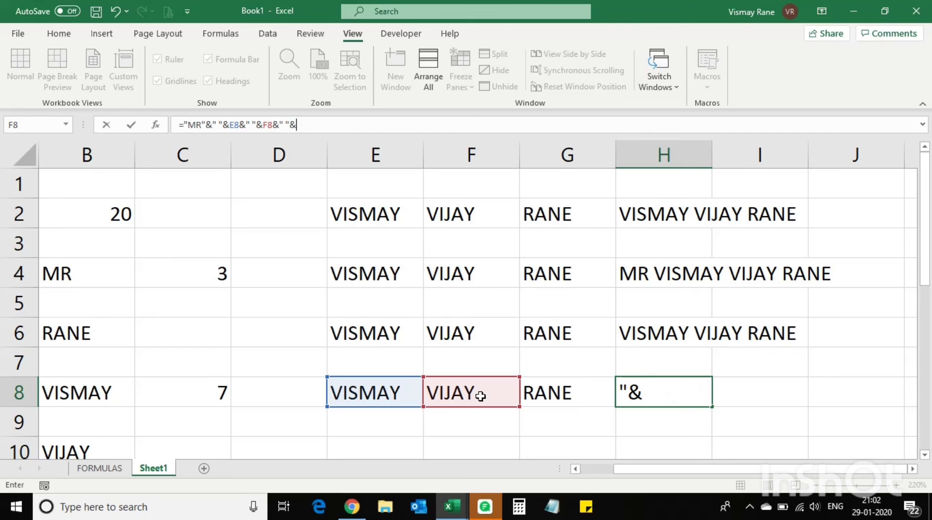
left_click(556, 394)
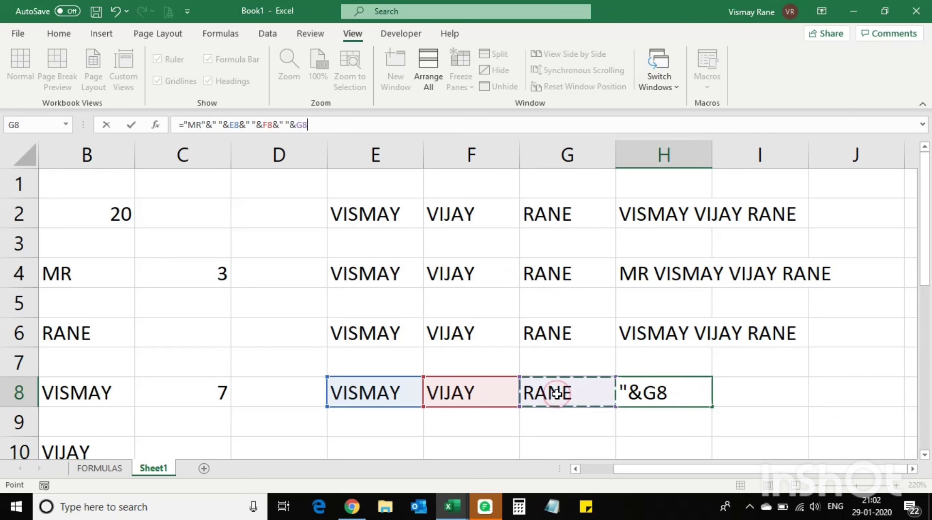
key("Return")
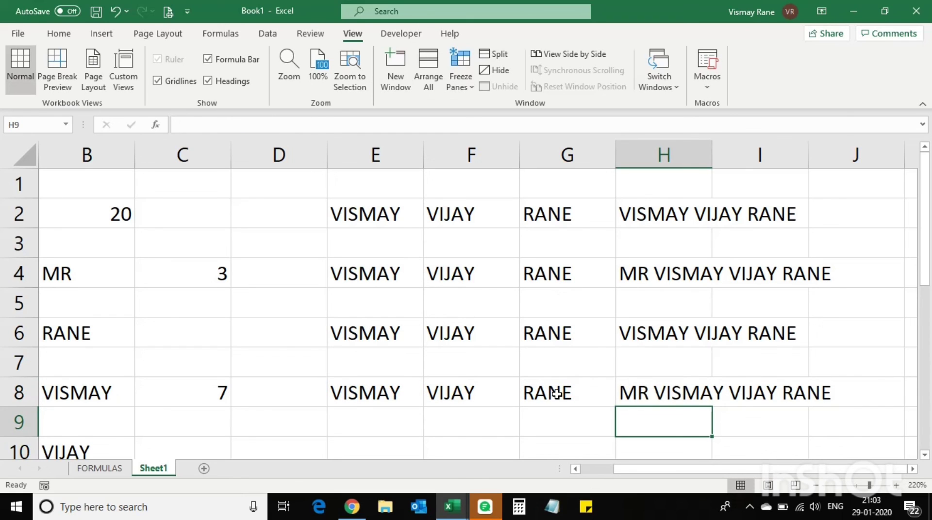